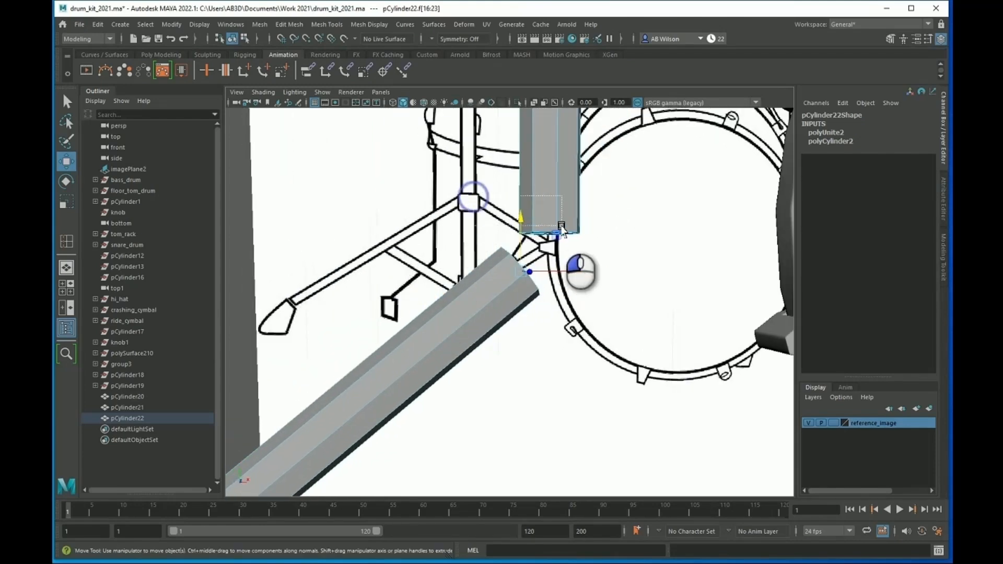
pyautogui.keyDown('ctrl'); pyautogui.moveTo(478, 157); pyautogui.dragTo(593, 204); pyautogui.keyUp('ctrl')
pyautogui.scroll(3, 592, 242)
pyautogui.keyDown('alt'); pyautogui.moveTo(579, 252); pyautogui.dragTo(553, 254); pyautogui.keyUp('alt')
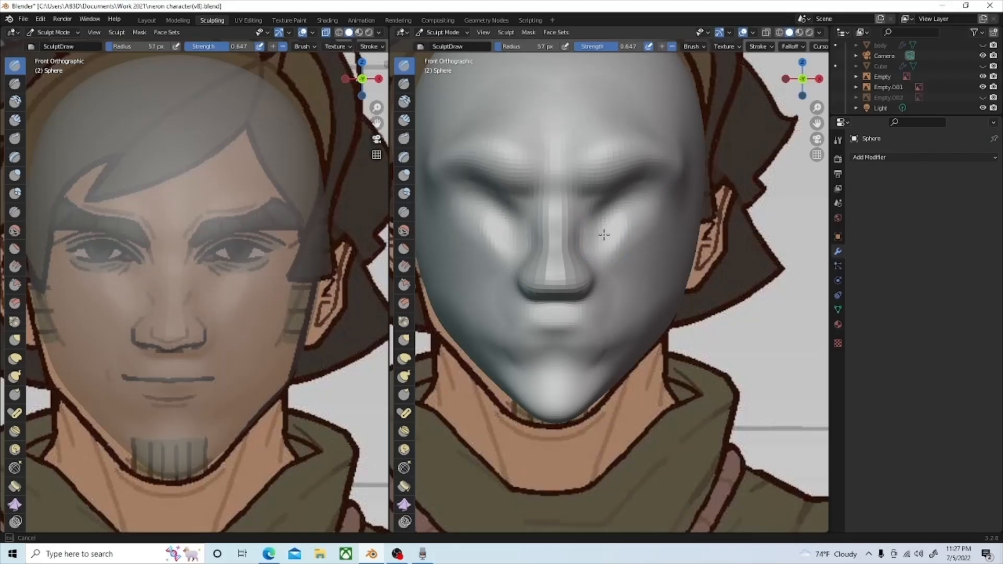
pyautogui.moveTo(633, 217)
pyautogui.mouseDown()
pyautogui.moveTo(629, 199)
pyautogui.moveTo(611, 237)
pyautogui.moveTo(621, 242)
pyautogui.moveTo(606, 224)
pyautogui.moveTo(661, 196)
pyautogui.moveTo(602, 214)
pyautogui.moveTo(620, 208)
pyautogui.moveTo(627, 225)
pyautogui.mouseUp()
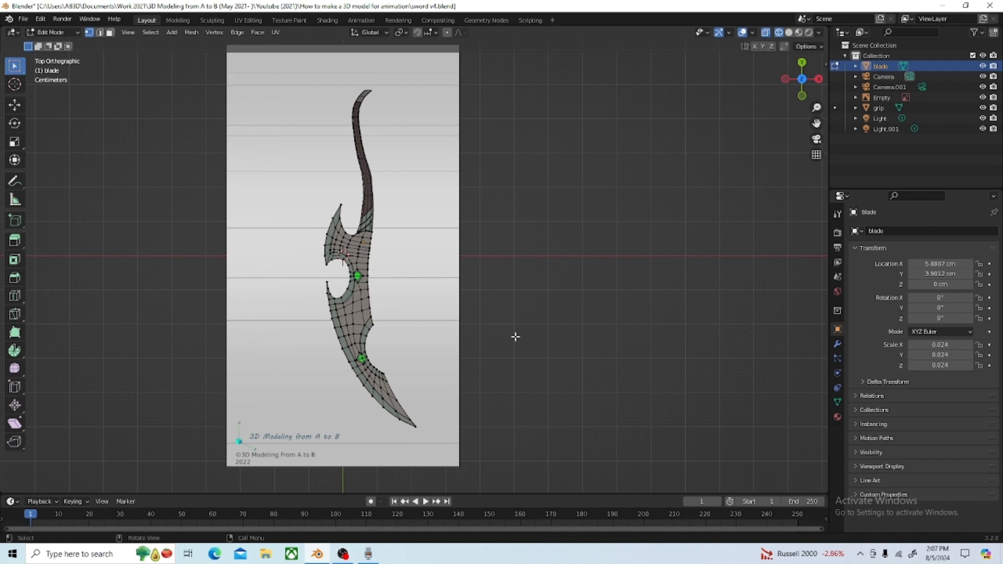
# Extrude all faces of the flat blade in solid shading and raise the extruded faces about 1.2 cm along Z
pyautogui.moveTo(440, 439); pyautogui.dragTo(510, 372, button='middle')
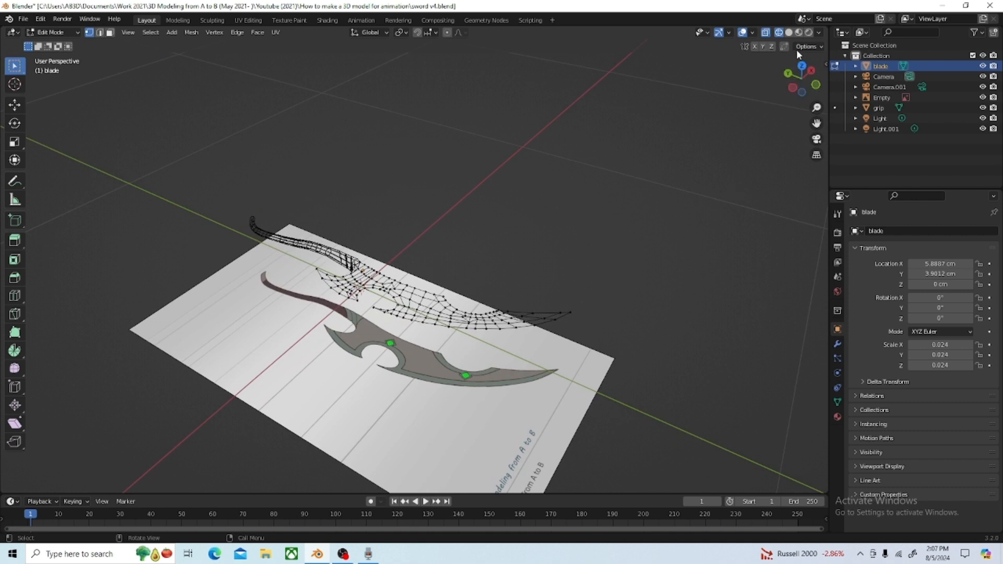
pyautogui.click(789, 32)
pyautogui.scroll(2, 421, 278)
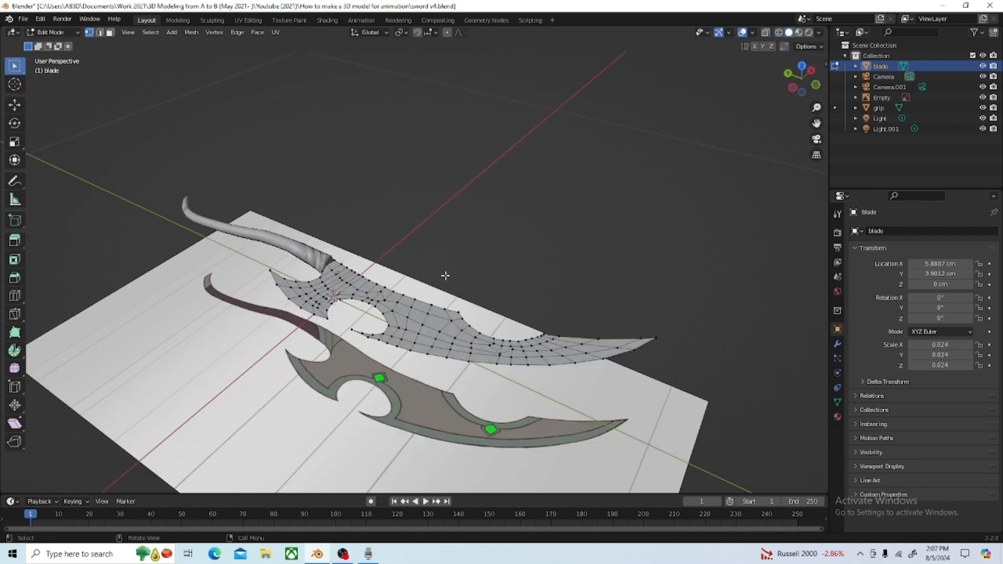
pyautogui.press('3')
pyautogui.press('a')
pyautogui.moveTo(491, 296); pyautogui.dragTo(323, 261, button='middle')
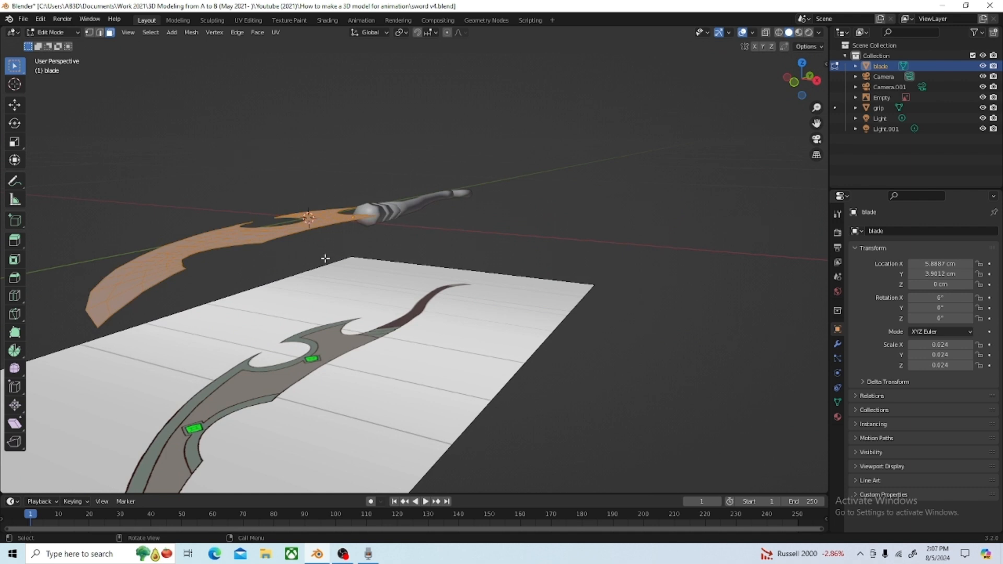
pyautogui.press('e')
pyautogui.click(325, 259)
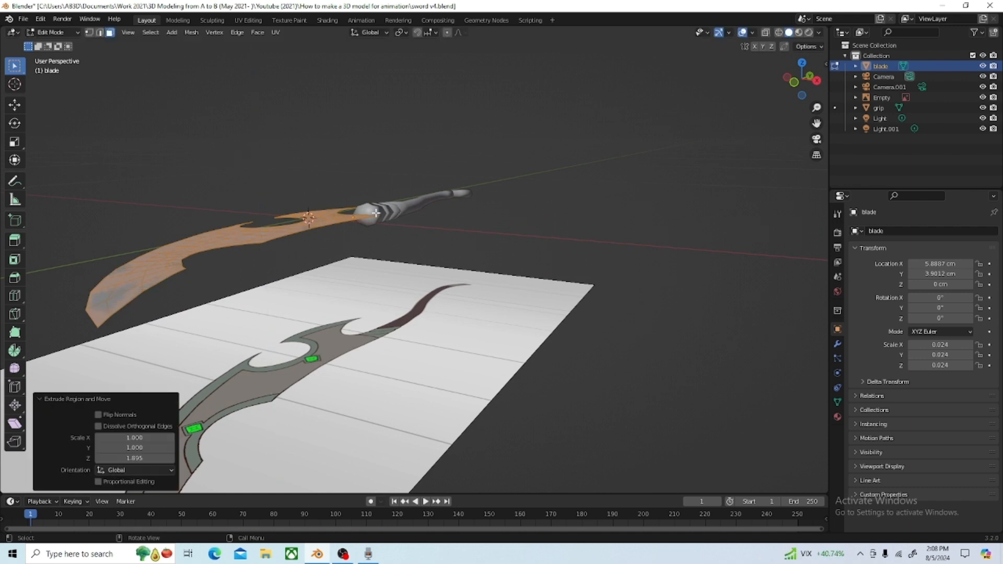
pyautogui.press('g')
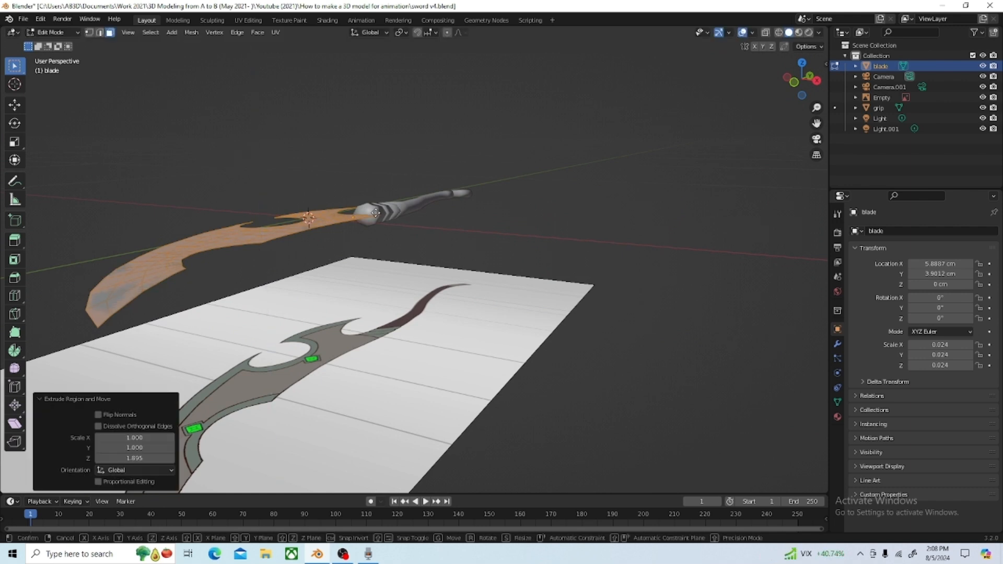
pyautogui.press('z')
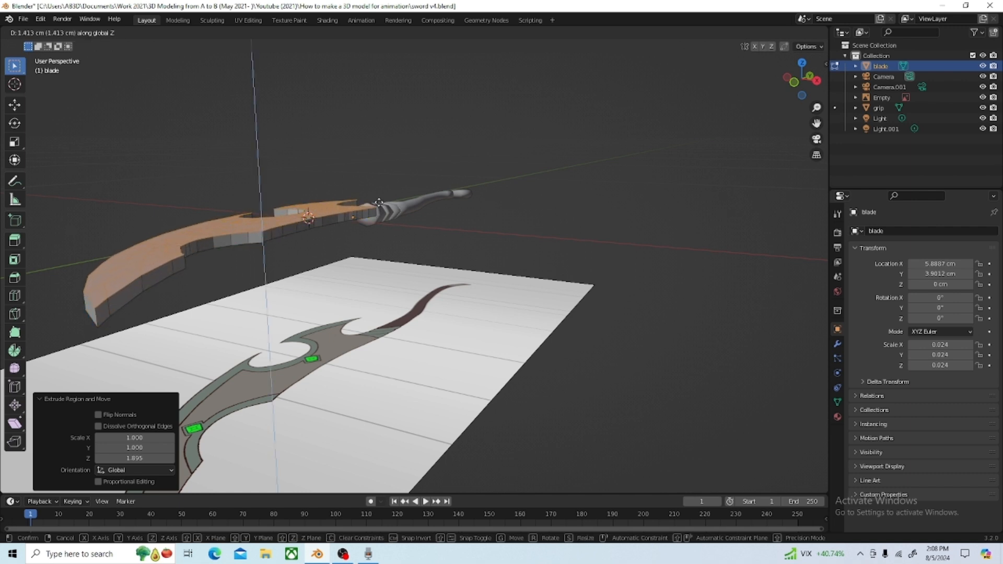
pyautogui.click(379, 204)
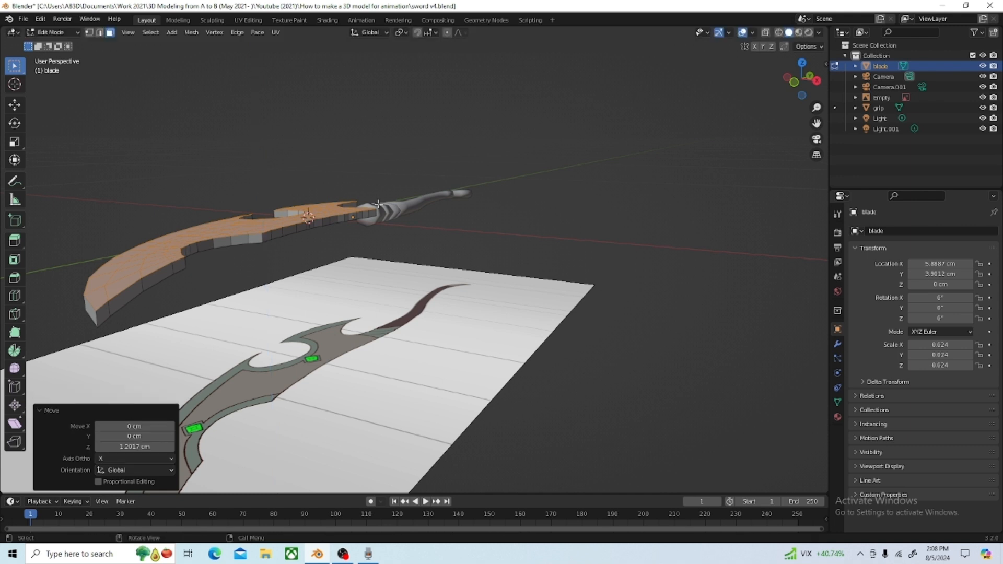
# Rotate the blade's raised top faces about -5.6° around the Y axis in front view so the blade tapers towards its thin edge
pyautogui.press('KP_1')
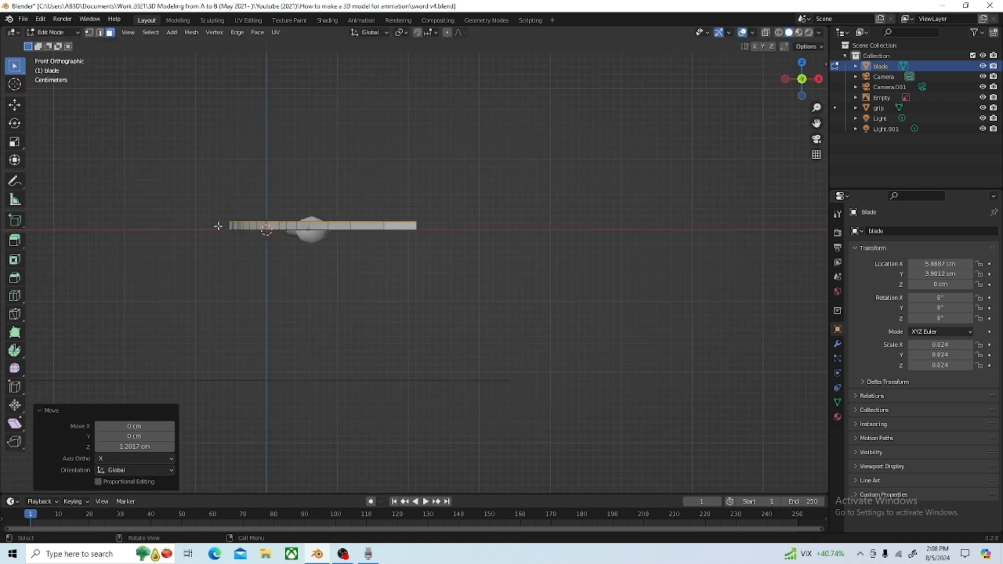
pyautogui.scroll(2, 209, 210)
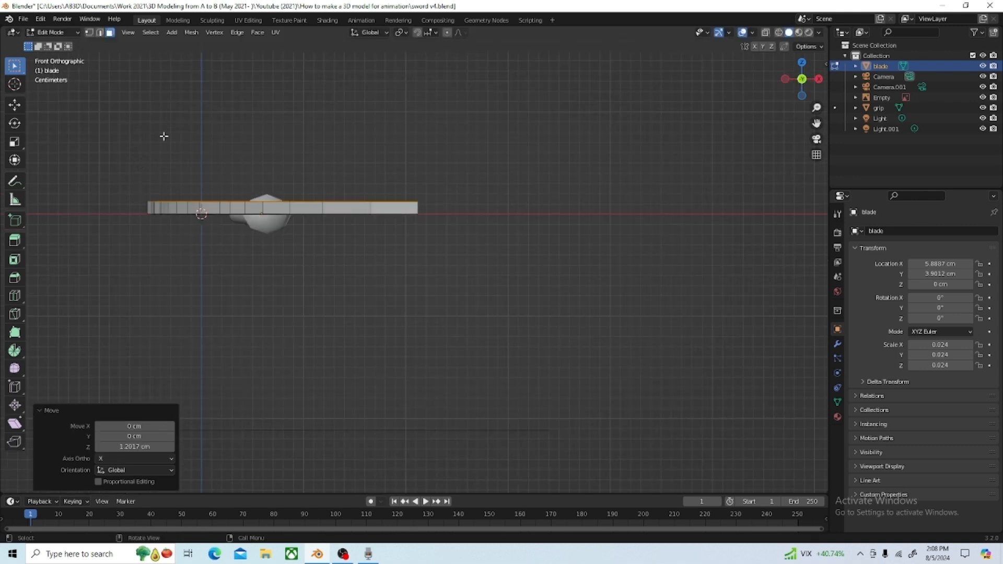
pyautogui.click(175, 191)
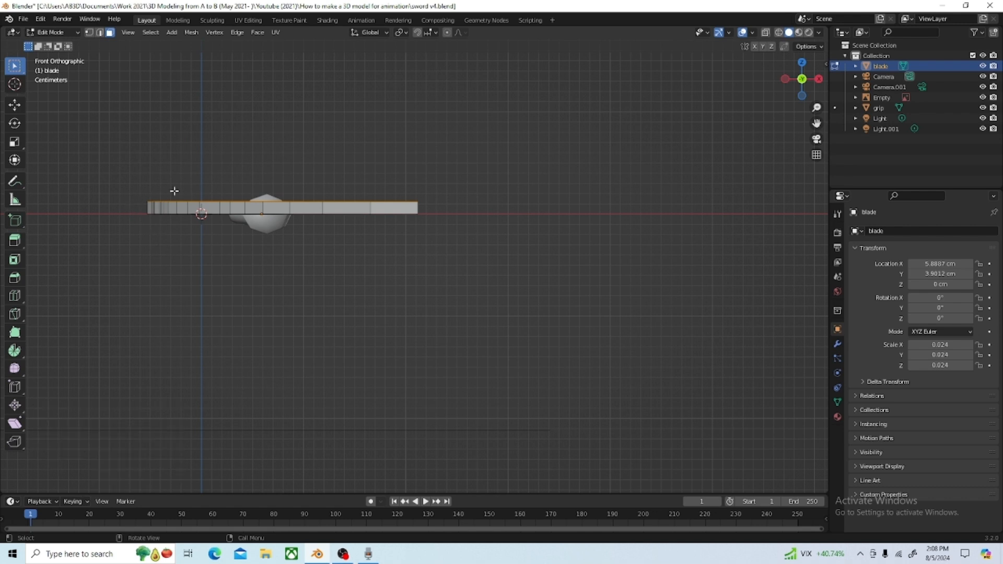
pyautogui.press('r')
pyautogui.press('y')
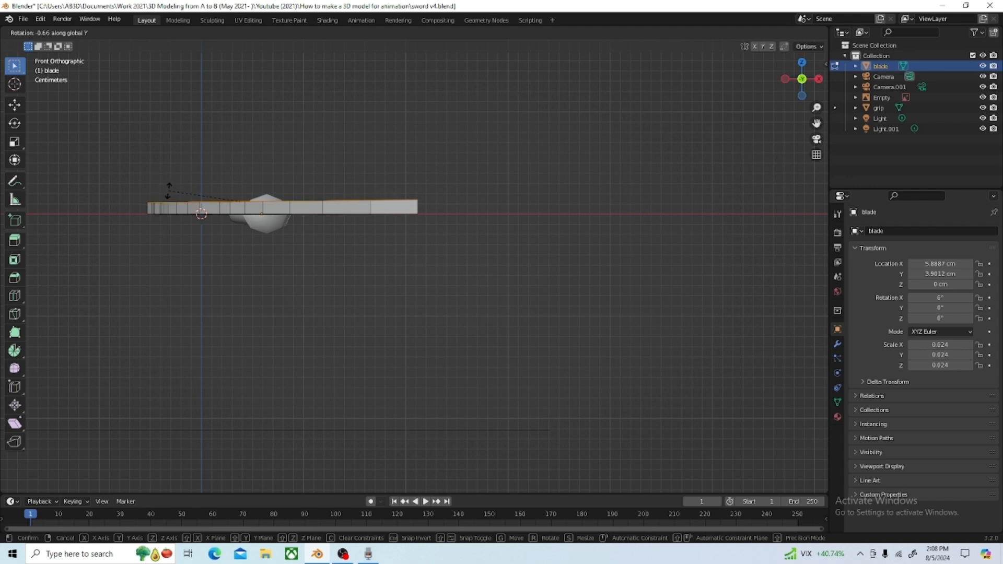
pyautogui.click(119, 195)
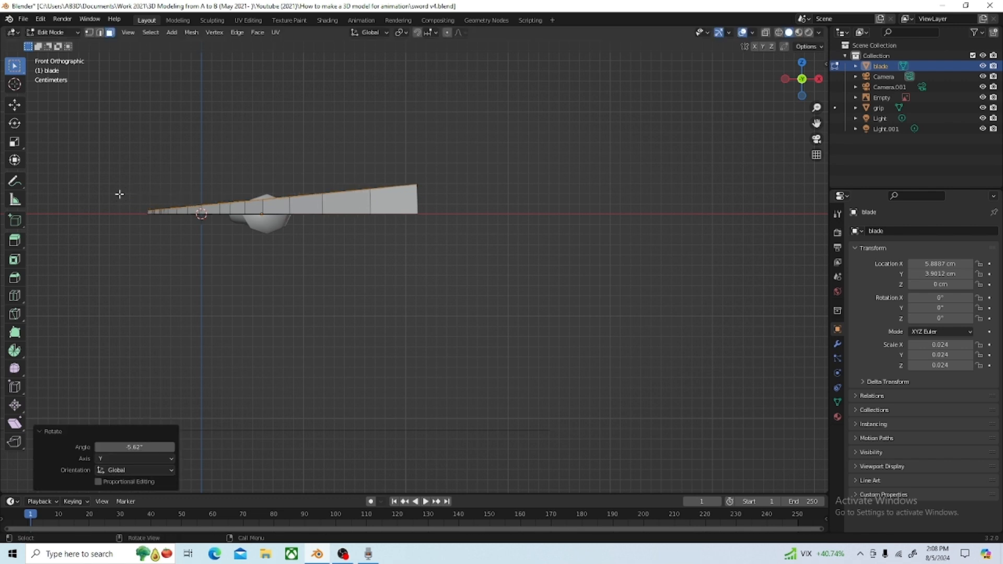
pyautogui.moveTo(123, 254); pyautogui.dragTo(146, 265, button='middle')
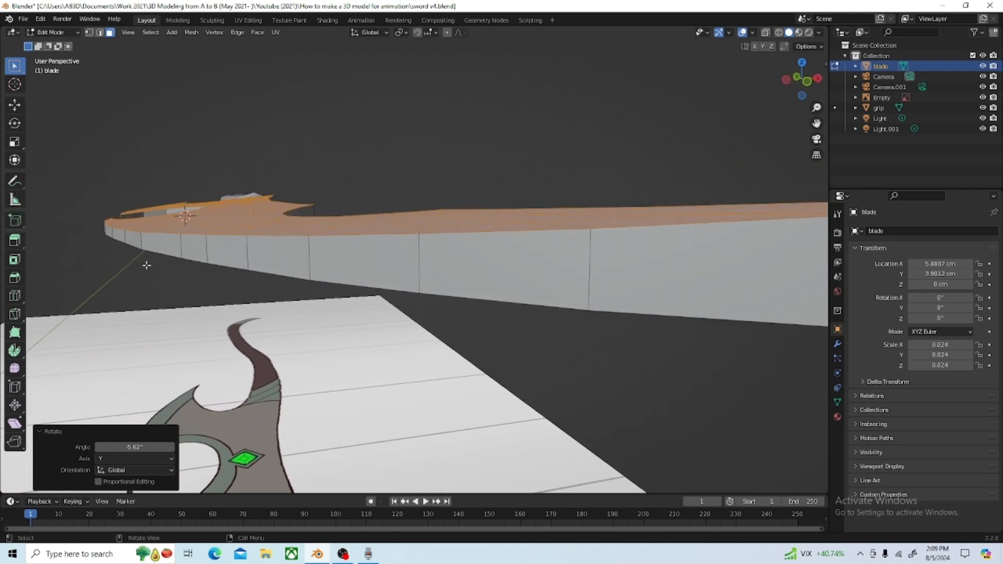
# Lower the tilted top faces about 0.2 cm along Z to bring them down to the base at the thin edge
pyautogui.press('KP_1')
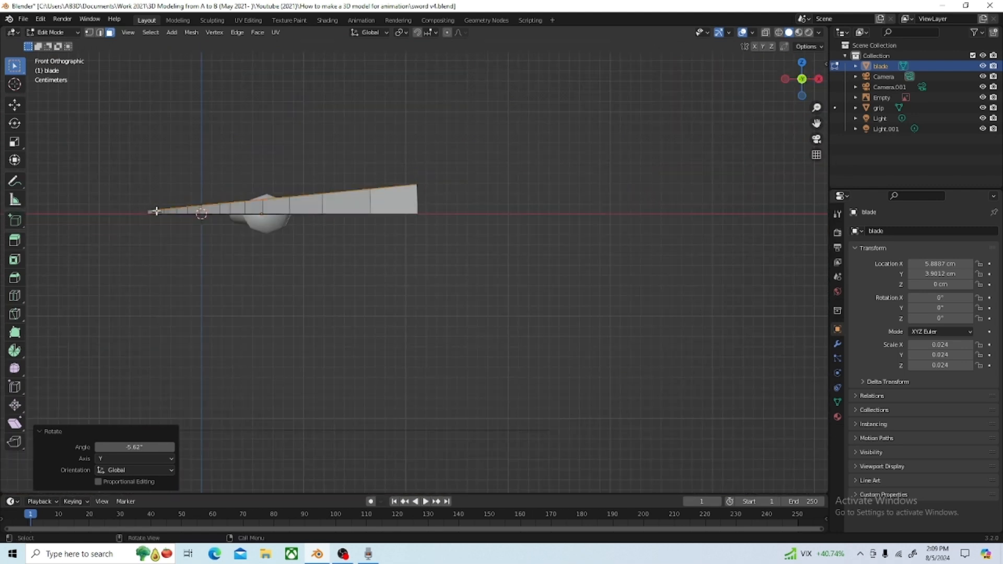
pyautogui.press('g')
pyautogui.press('z')
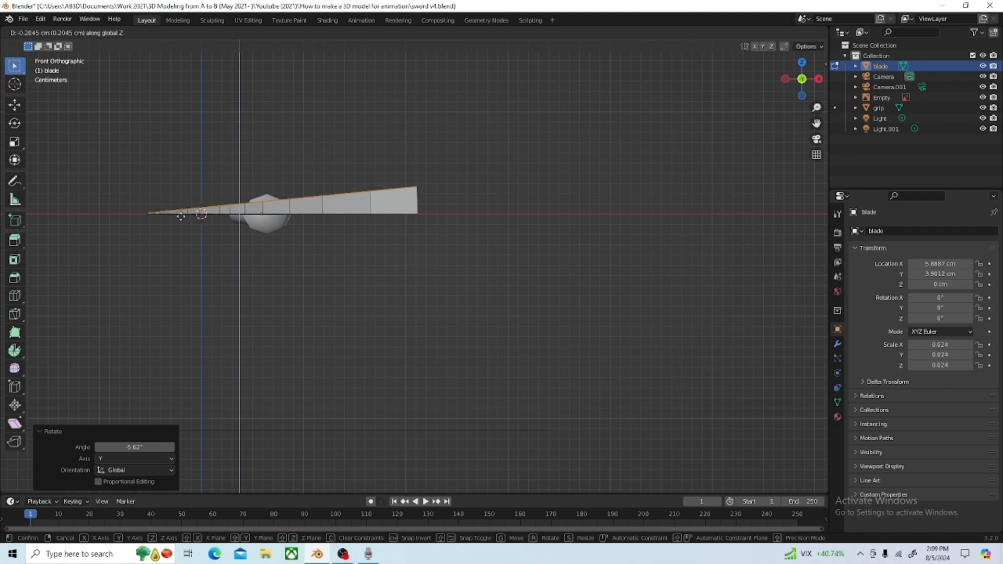
pyautogui.click(181, 216)
pyautogui.moveTo(146, 230); pyautogui.dragTo(181, 231, button='middle')
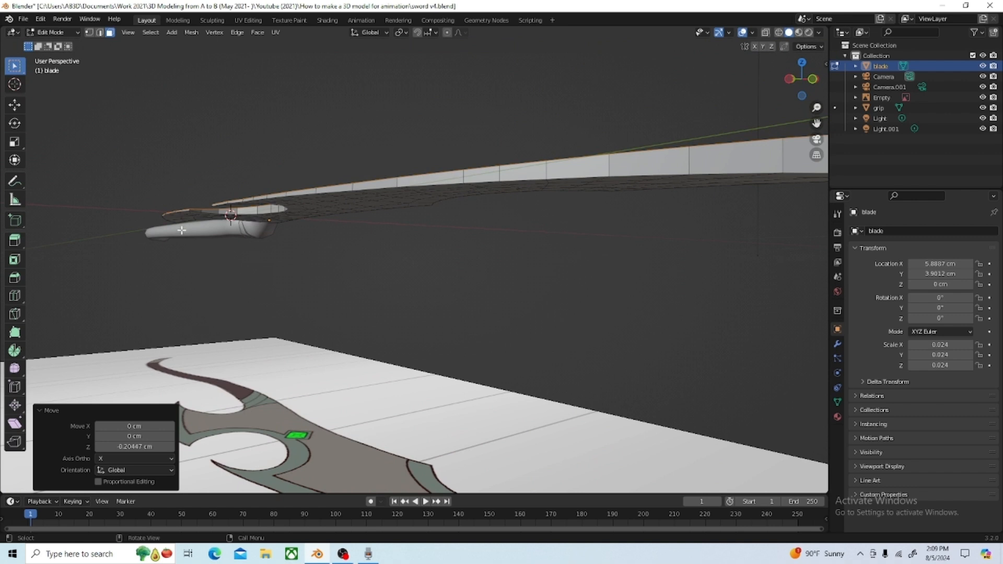
# Select the blade's bottom faces in wireframe front view and remove the upper faces from the selection
pyautogui.press('KP_1')
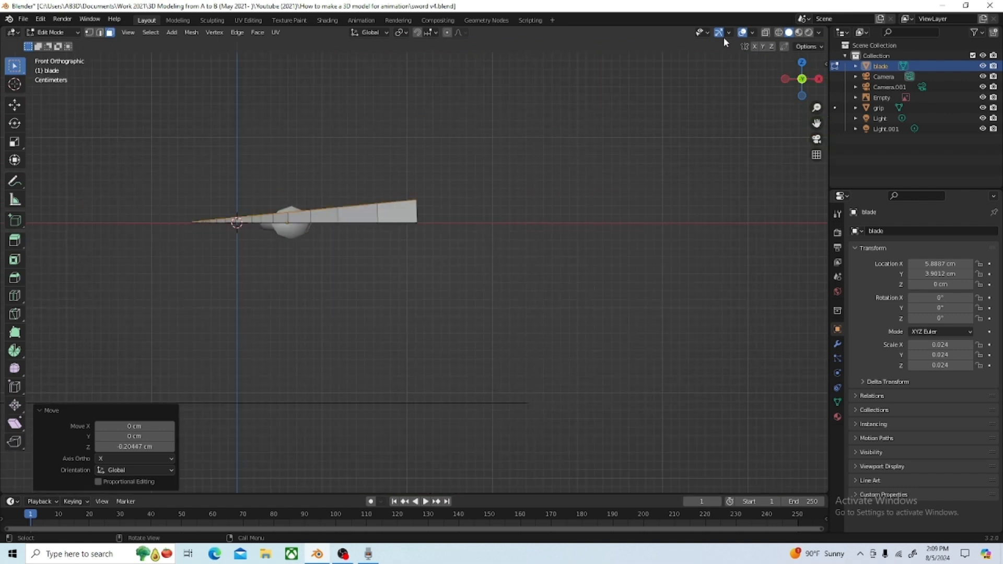
pyautogui.click(779, 32)
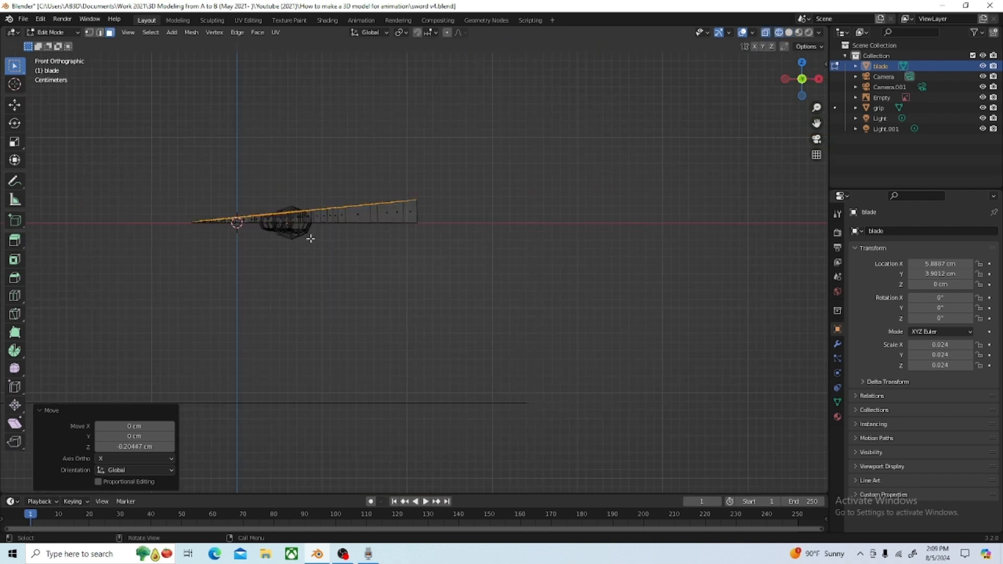
pyautogui.moveTo(542, 340); pyautogui.dragTo(166, 220)
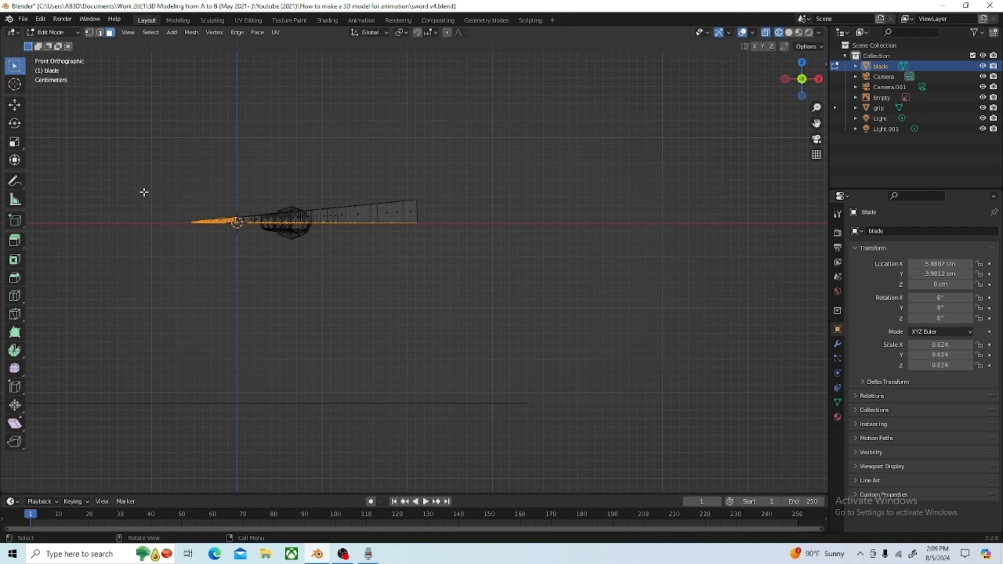
pyautogui.moveTo(128, 150); pyautogui.dragTo(434, 220)
pyautogui.moveTo(134, 168); pyautogui.dragTo(421, 223)
pyautogui.moveTo(207, 296); pyautogui.dragTo(317, 302, button='middle')
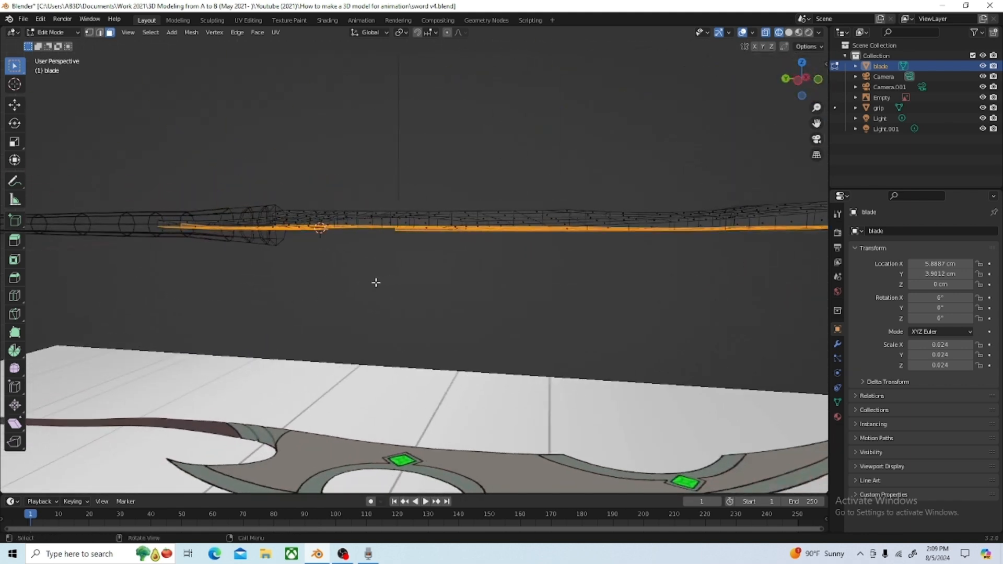
# Deselect the side faces along the outer edge of the long blade section beside the notch, working in solid shading
pyautogui.click(789, 32)
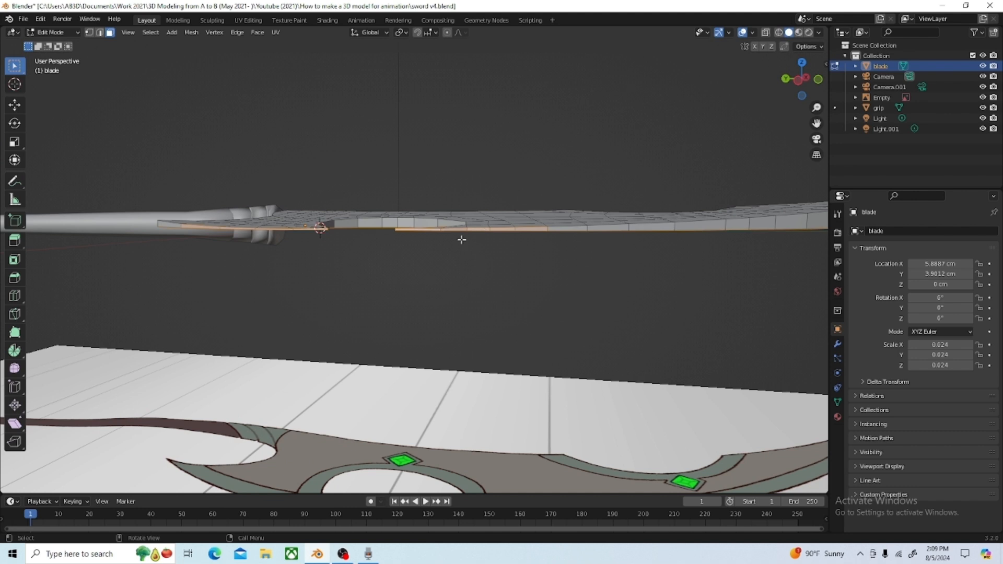
pyautogui.scroll(2, 481, 229)
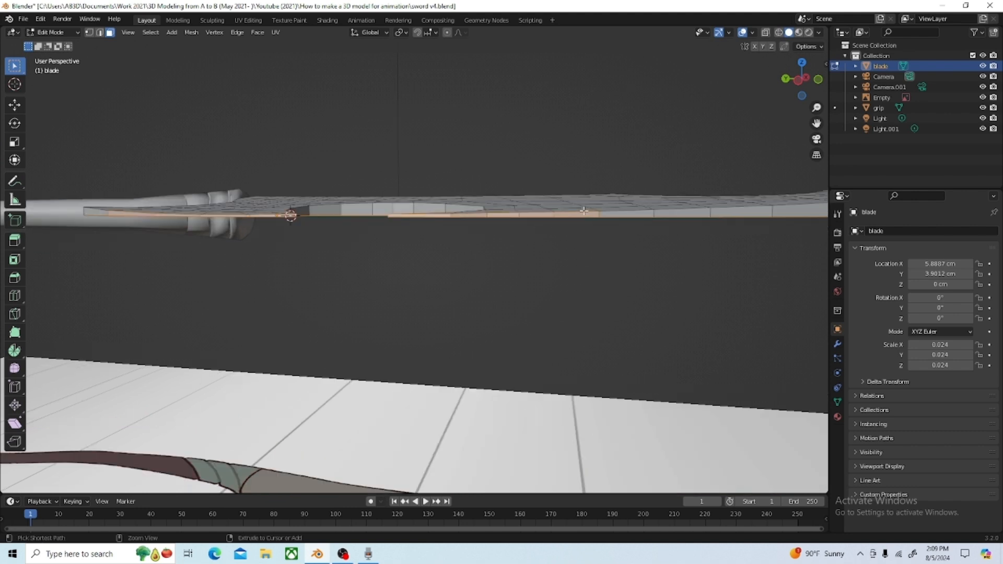
pyautogui.scroll(3, 539, 235)
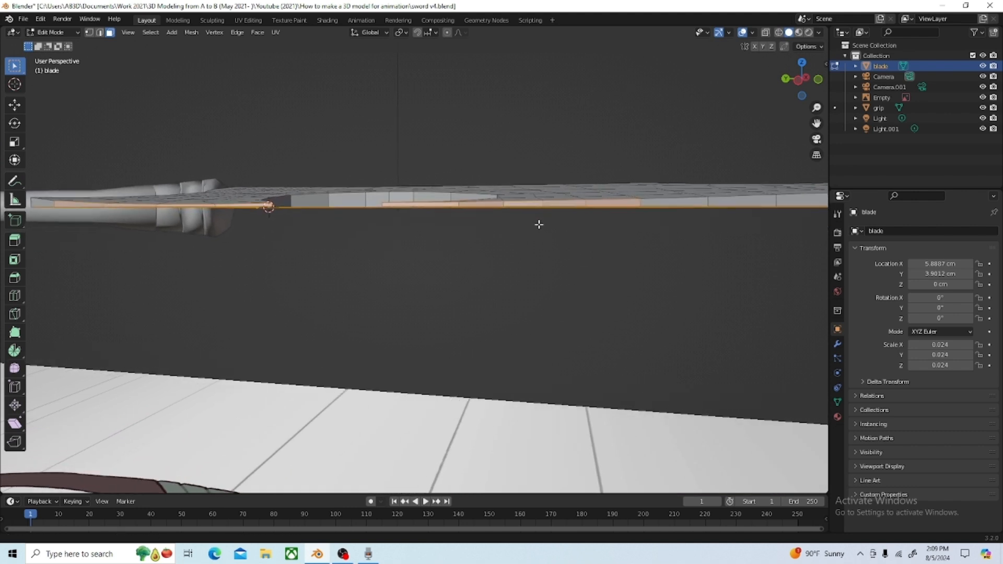
pyautogui.keyDown('ctrl'); pyautogui.click(635, 196); pyautogui.keyUp('ctrl')
pyautogui.keyDown('ctrl'); pyautogui.moveTo(502, 174); pyautogui.dragTo(547, 193); pyautogui.keyUp('ctrl')
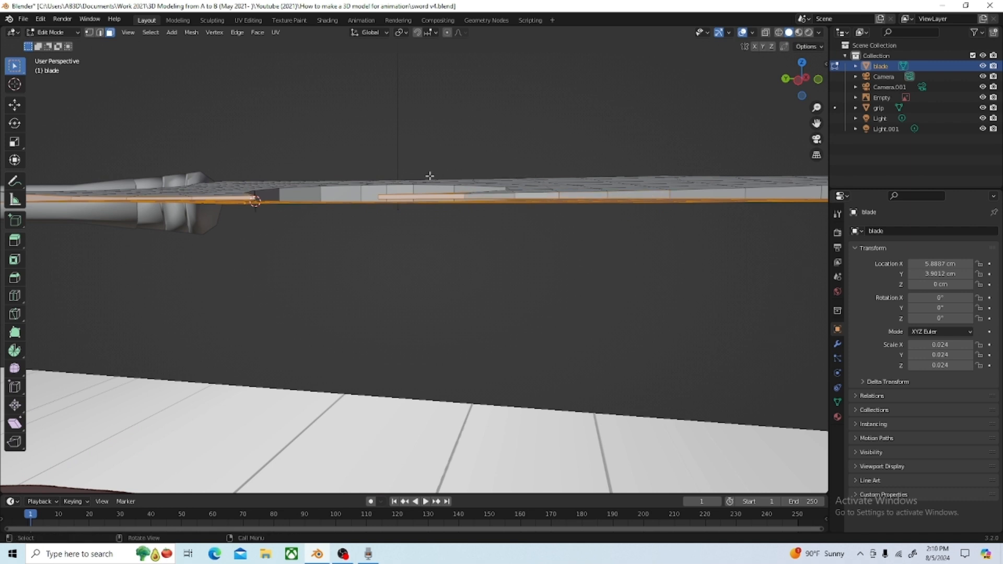
pyautogui.moveTo(394, 166); pyautogui.dragTo(454, 196)
# Deselect the inner side faces at the two pointed tips that border the blade's round notch
pyautogui.moveTo(374, 206); pyautogui.dragTo(325, 251, button='middle')
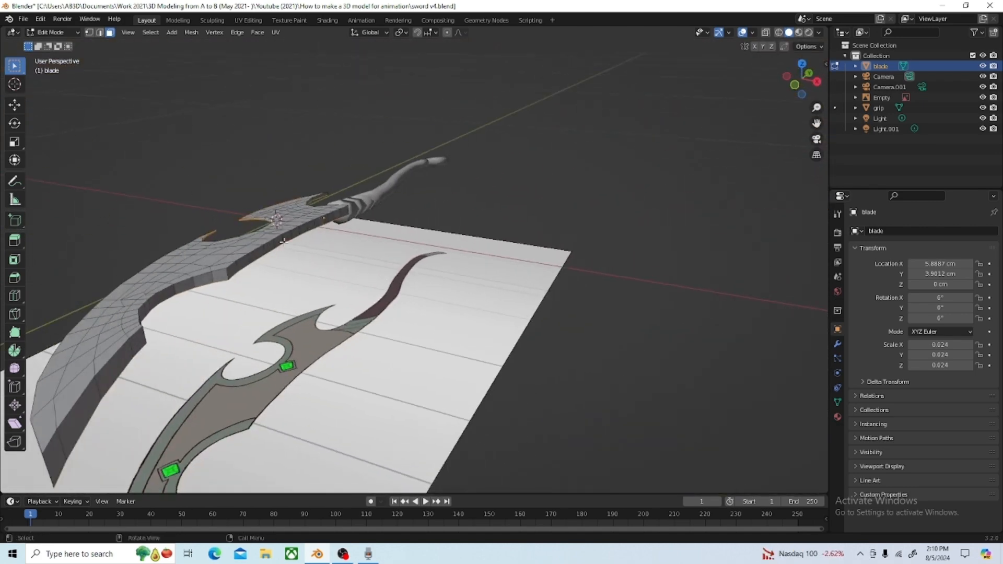
pyautogui.scroll(2, 212, 231)
pyautogui.scroll(6, 209, 227)
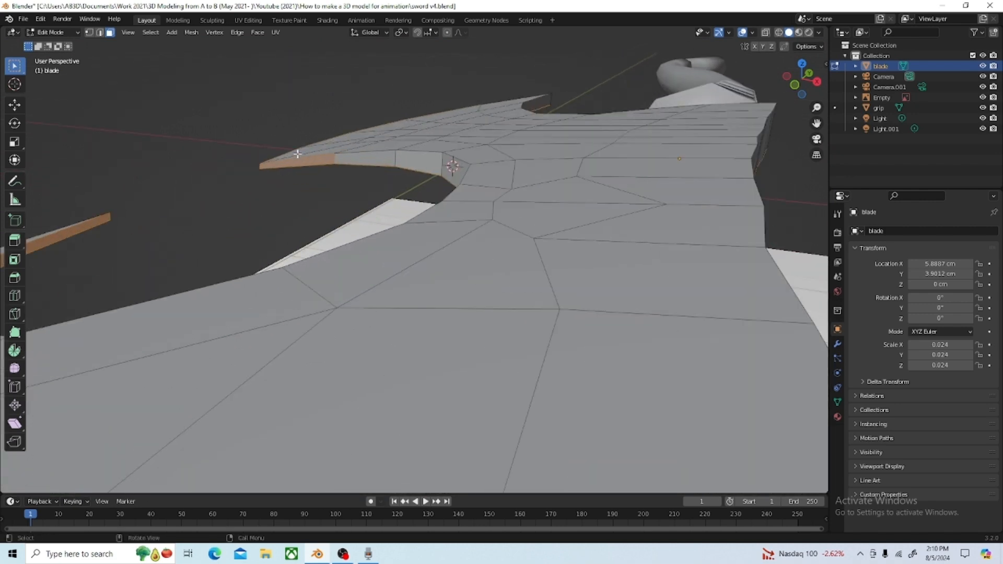
pyautogui.keyDown('ctrl'); pyautogui.click(320, 161); pyautogui.keyUp('ctrl')
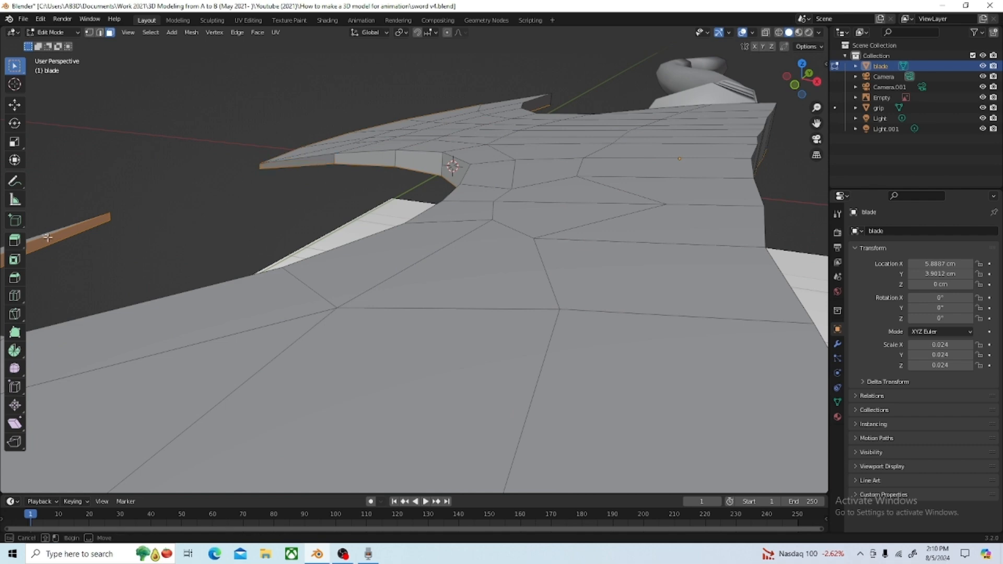
pyautogui.moveTo(52, 238); pyautogui.dragTo(124, 258, button='middle')
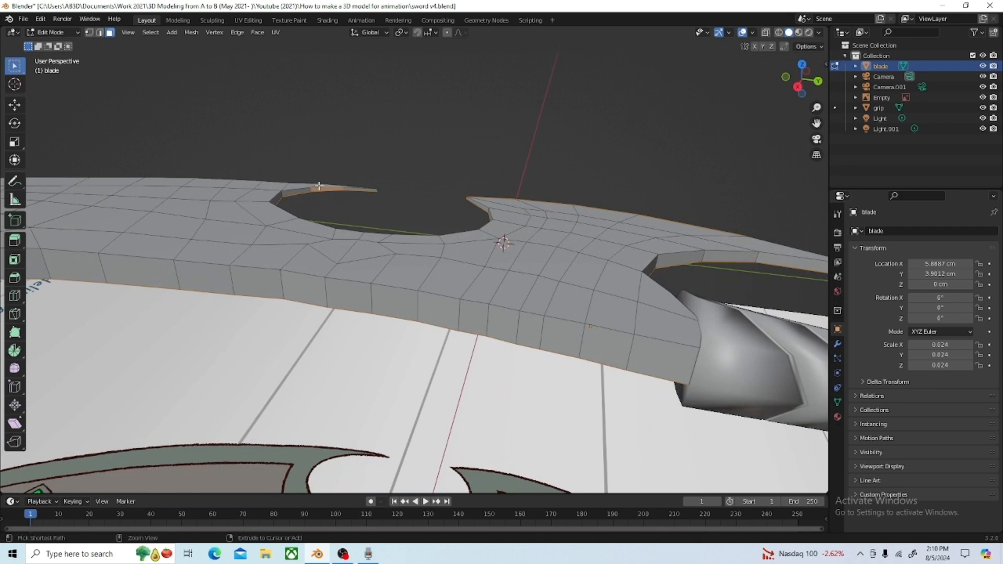
pyautogui.moveTo(328, 213); pyautogui.dragTo(229, 241, button='middle')
# Deselect the remaining side faces along the outer edge and tip of the barb nearest the grip
pyautogui.keyDown('ctrl'); pyautogui.moveTo(230, 199); pyautogui.dragTo(431, 261); pyautogui.keyUp('ctrl')
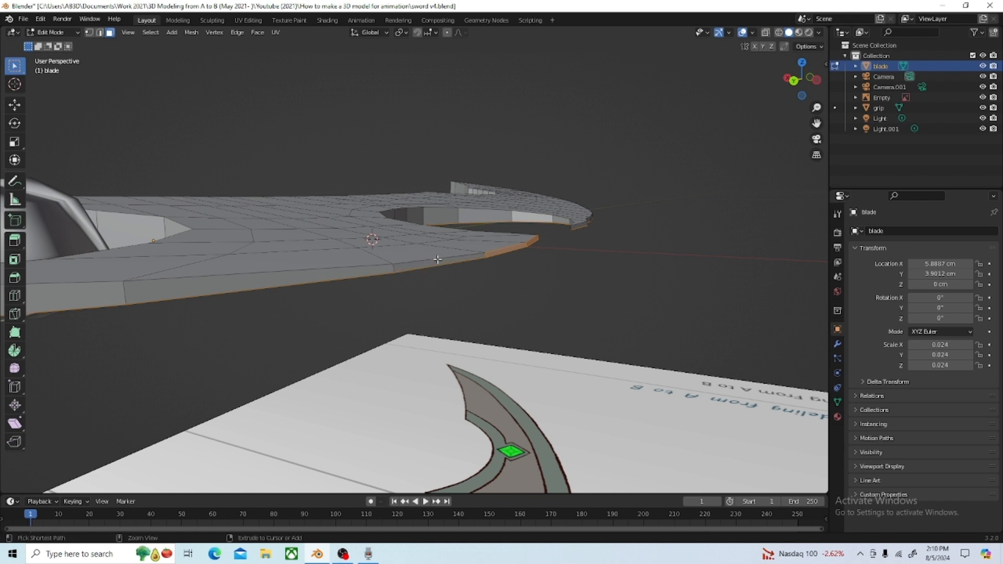
pyautogui.keyDown('ctrl'); pyautogui.moveTo(489, 242); pyautogui.dragTo(502, 274); pyautogui.keyUp('ctrl')
pyautogui.moveTo(504, 285); pyautogui.dragTo(319, 280, button='middle')
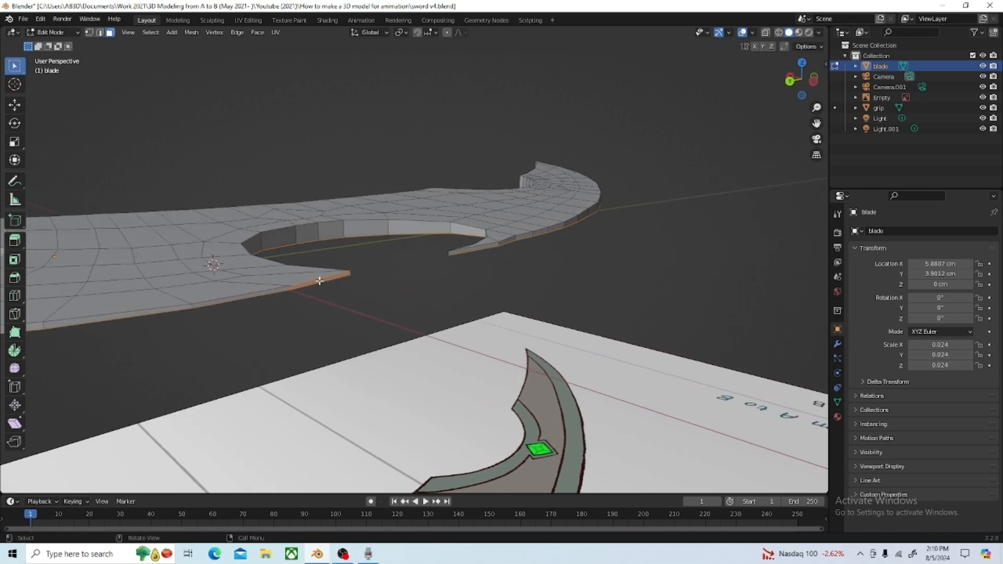
pyautogui.keyDown('ctrl'); pyautogui.moveTo(294, 279); pyautogui.dragTo(302, 285); pyautogui.keyUp('ctrl')
# Delete the selected bottom faces of the blade and check the open underside in front view
pyautogui.moveTo(302, 284); pyautogui.dragTo(522, 289, button='middle')
pyautogui.scroll(-4, 450, 285)
pyautogui.moveTo(397, 293); pyautogui.dragTo(374, 294, button='middle')
pyautogui.press('x')
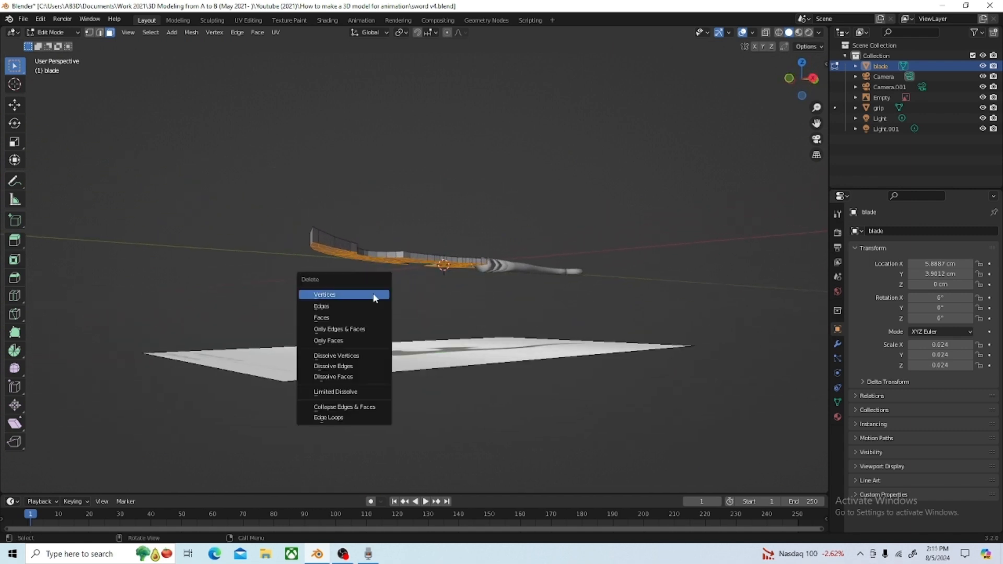
pyautogui.click(364, 317)
pyautogui.moveTo(363, 314); pyautogui.dragTo(383, 315, button='middle')
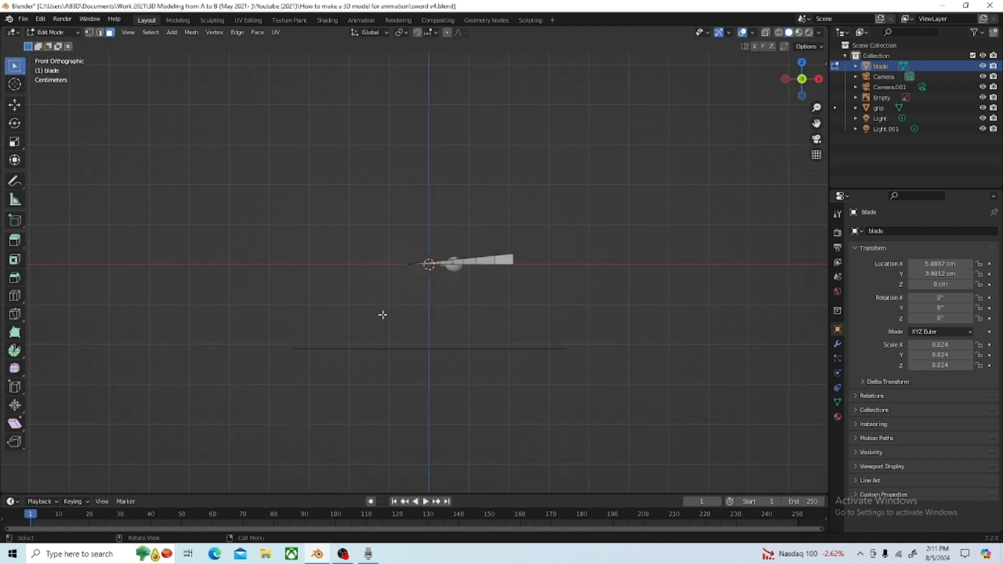
pyautogui.scroll(4, 372, 280)
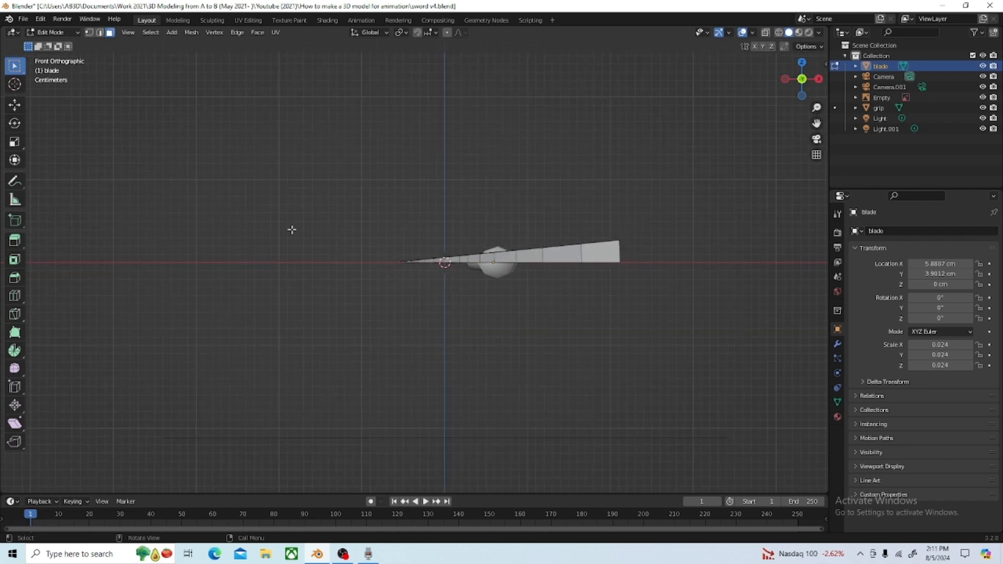
# Return the blade to Object Mode and duplicate it in place, leaving the copy at zero offset
pyautogui.click(52, 33)
pyautogui.click(51, 43)
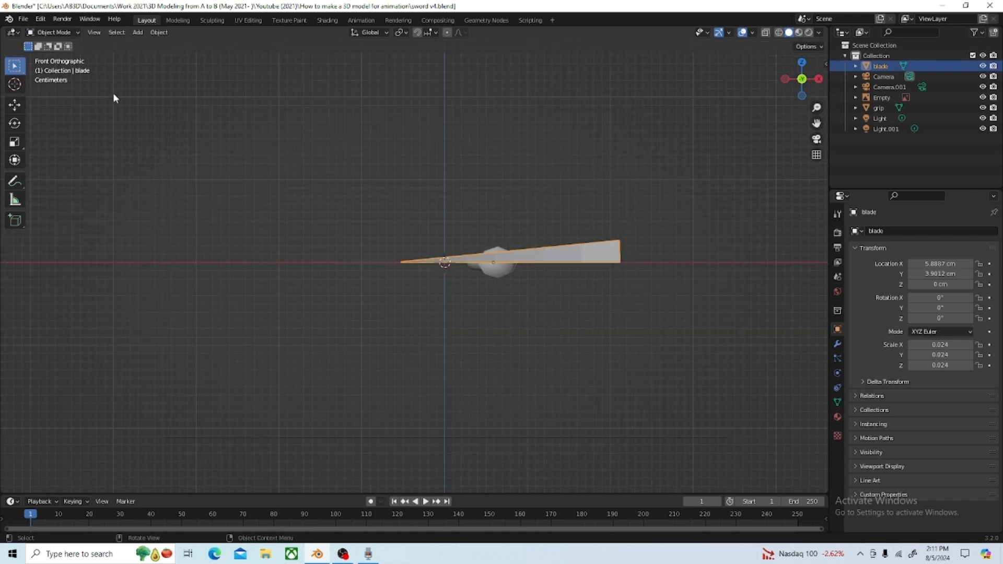
pyautogui.click(15, 105)
pyautogui.scroll(2, 577, 310)
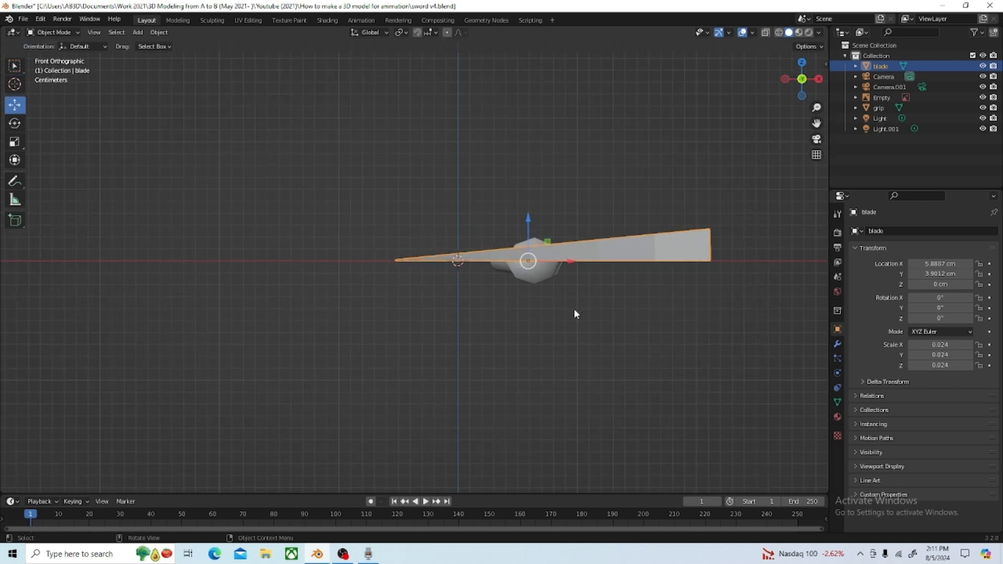
pyautogui.scroll(-1, 706, 303)
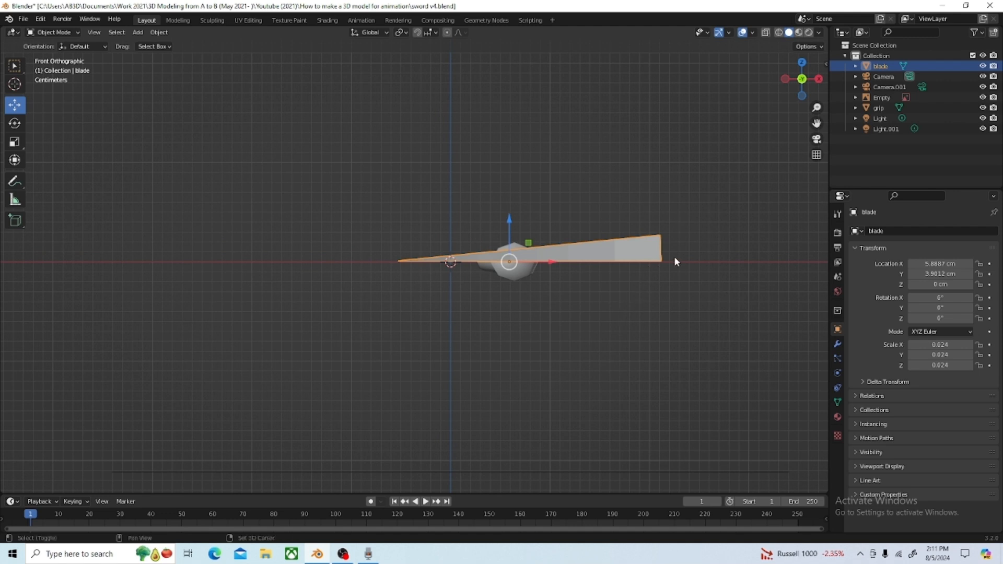
pyautogui.hotkey('shift', 'd')
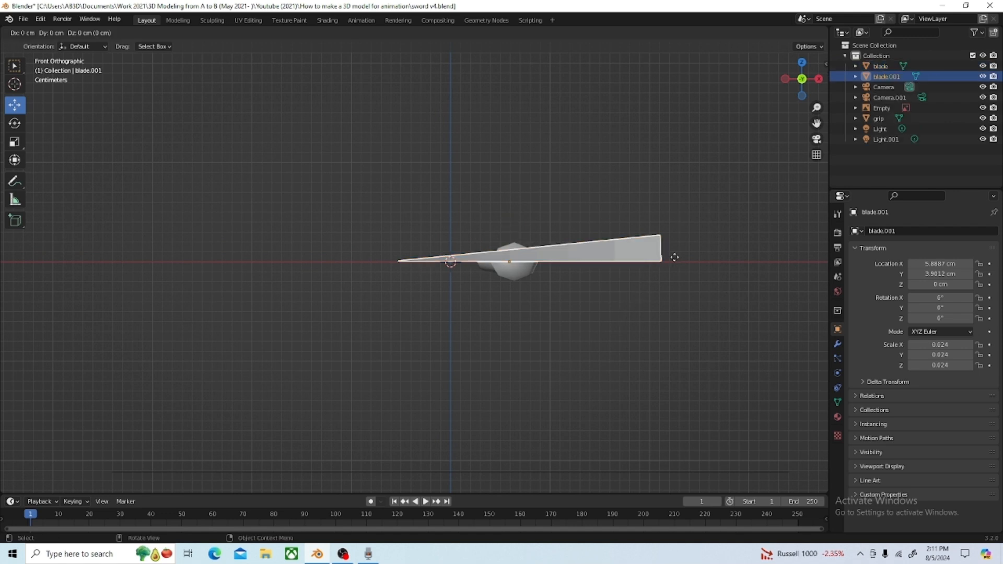
pyautogui.click(675, 258)
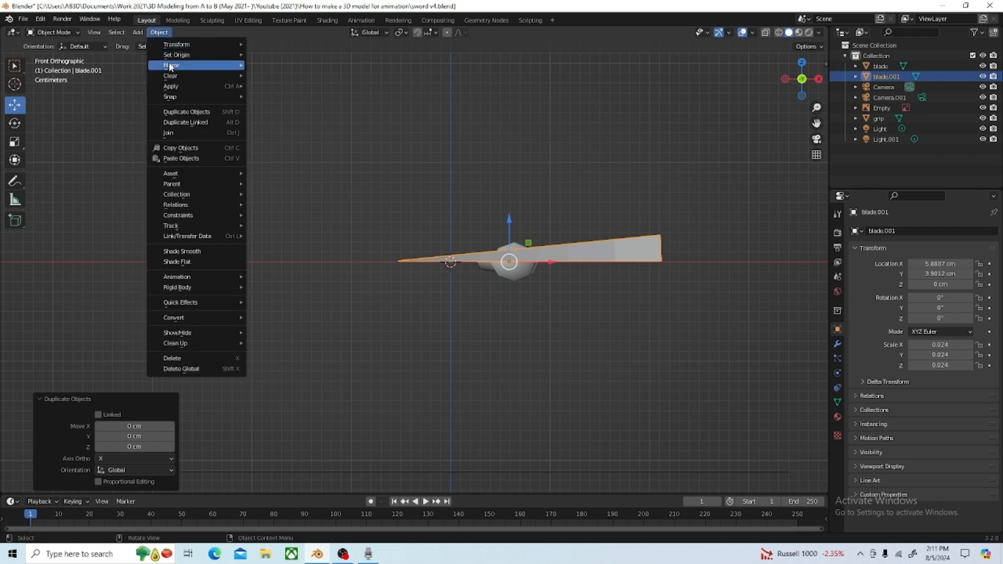
# Mirror the duplicated blade half along the global Z axis and check both halves in perspective and front view
pyautogui.moveTo(171, 65)
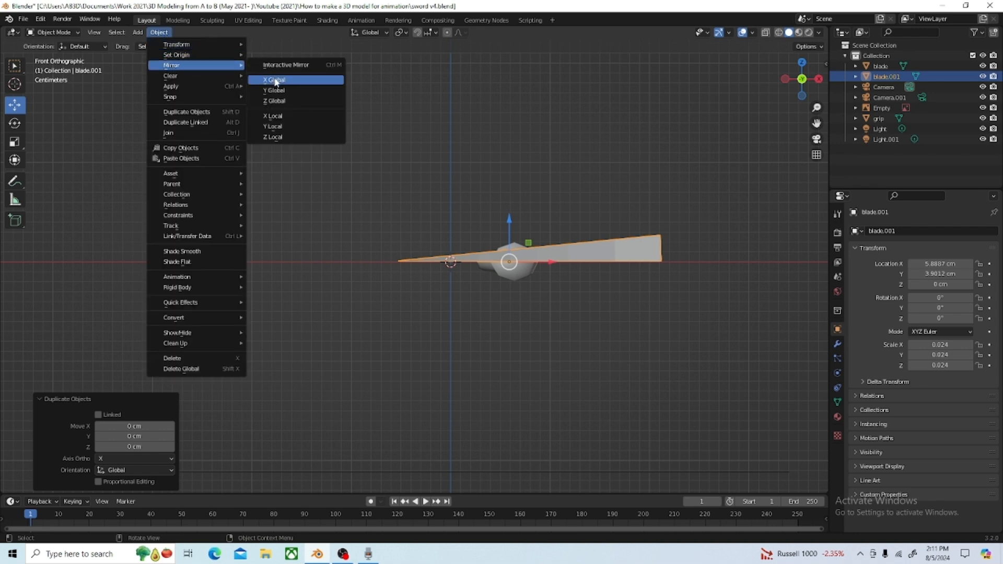
pyautogui.click(275, 101)
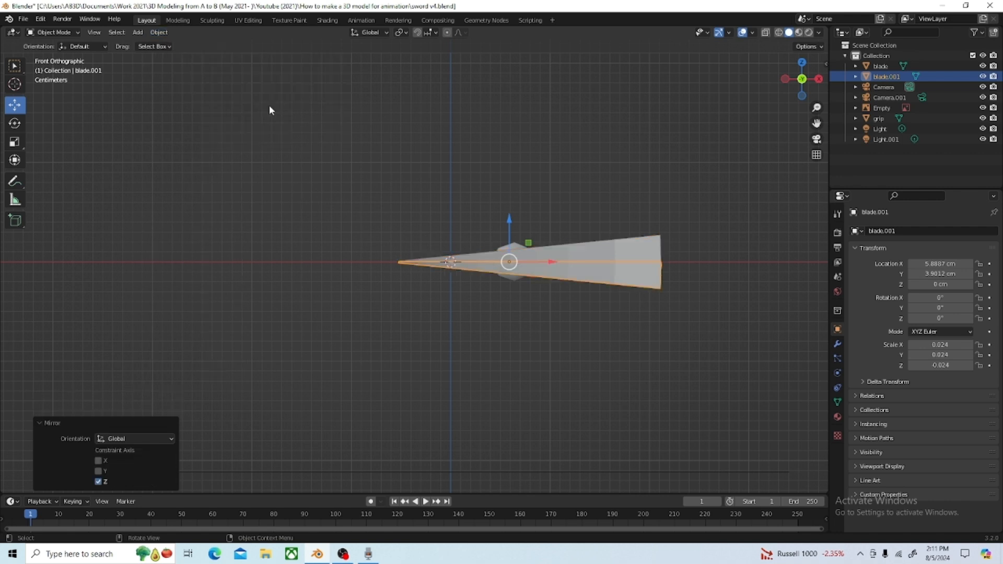
pyautogui.click(364, 147)
pyautogui.moveTo(452, 266); pyautogui.dragTo(334, 286, button='middle')
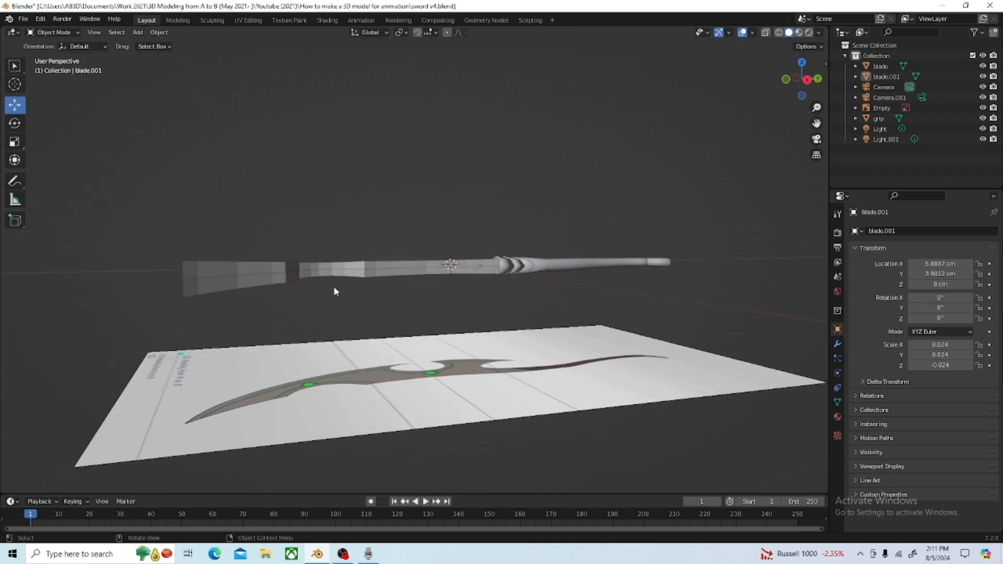
pyautogui.press('KP_1')
pyautogui.scroll(4, 527, 283)
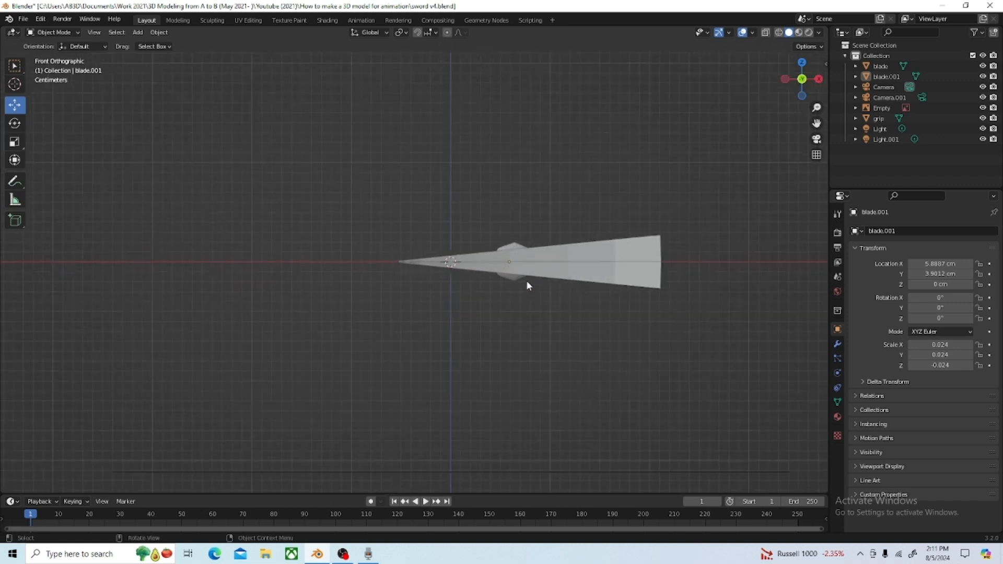
# Select the upper and lower blade halves and join them into one object
pyautogui.click(563, 255)
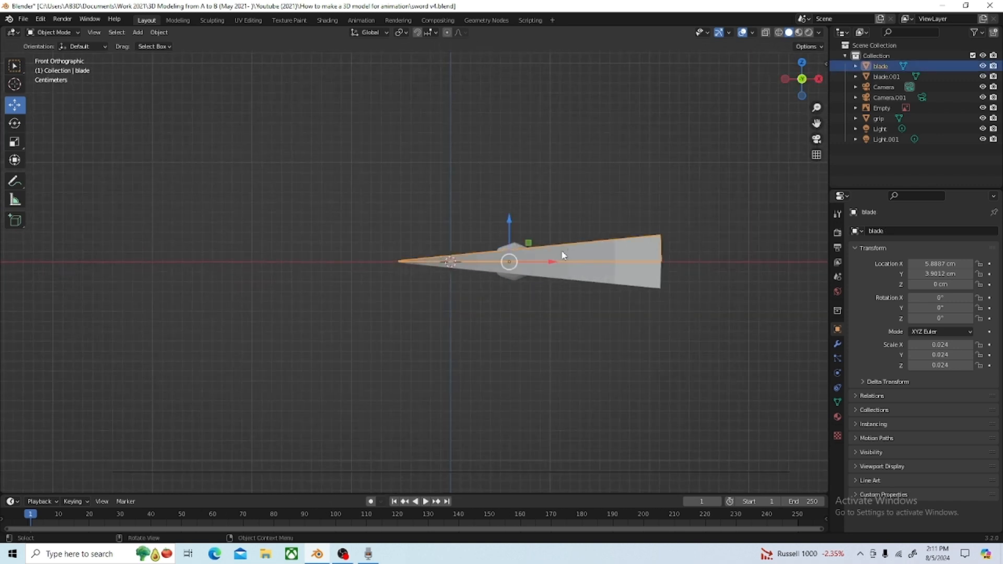
pyautogui.keyDown('shift'); pyautogui.click(608, 281); pyautogui.keyUp('shift')
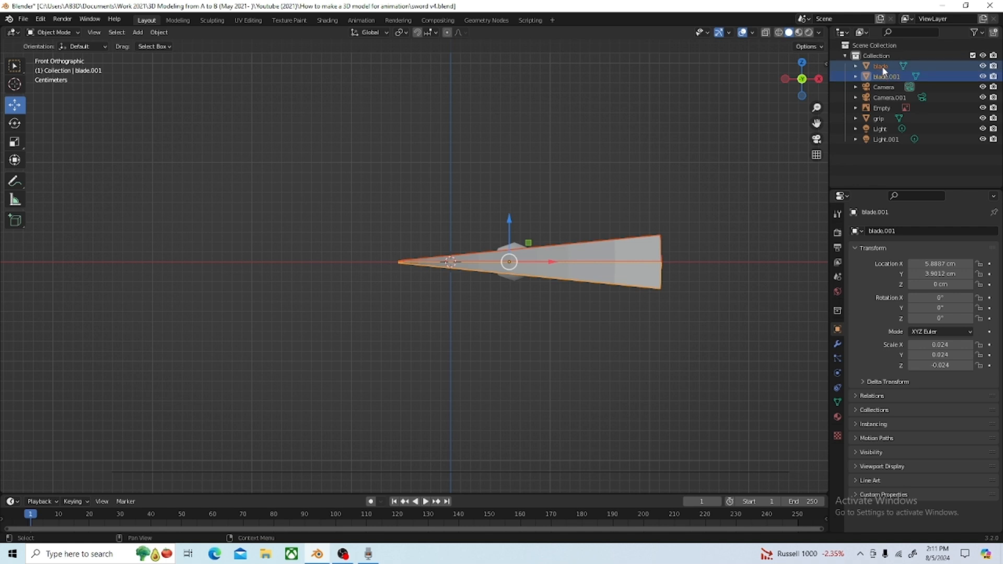
pyautogui.click(661, 243)
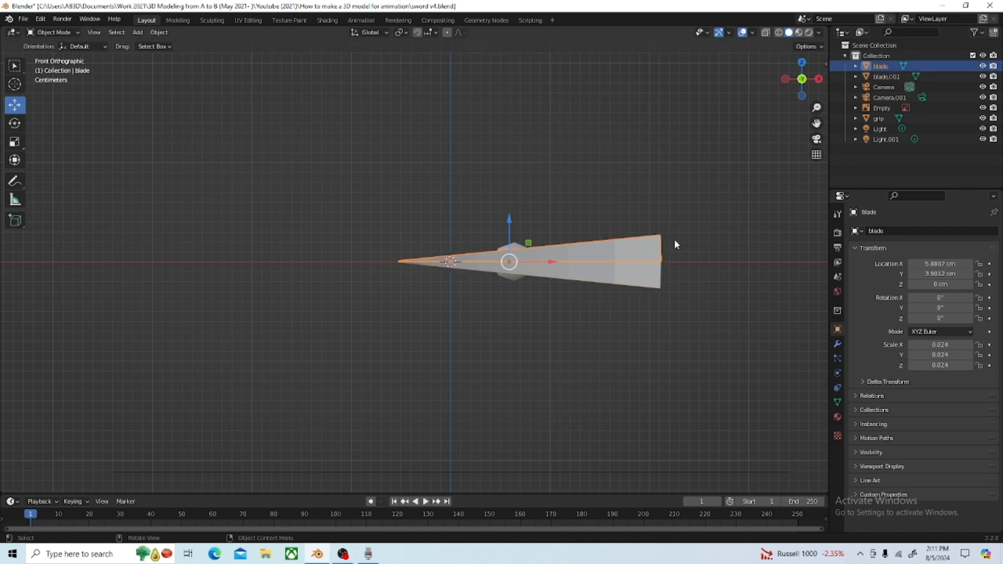
pyautogui.click(635, 283)
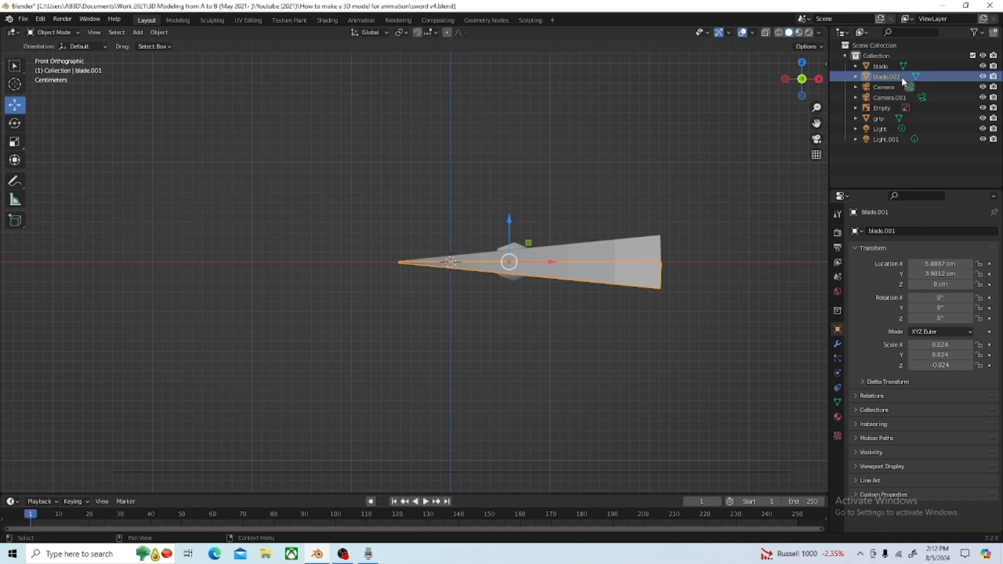
pyautogui.keyDown('shift'); pyautogui.click(647, 238); pyautogui.keyUp('shift')
pyautogui.keyDown('shift'); pyautogui.click(646, 238); pyautogui.keyUp('shift')
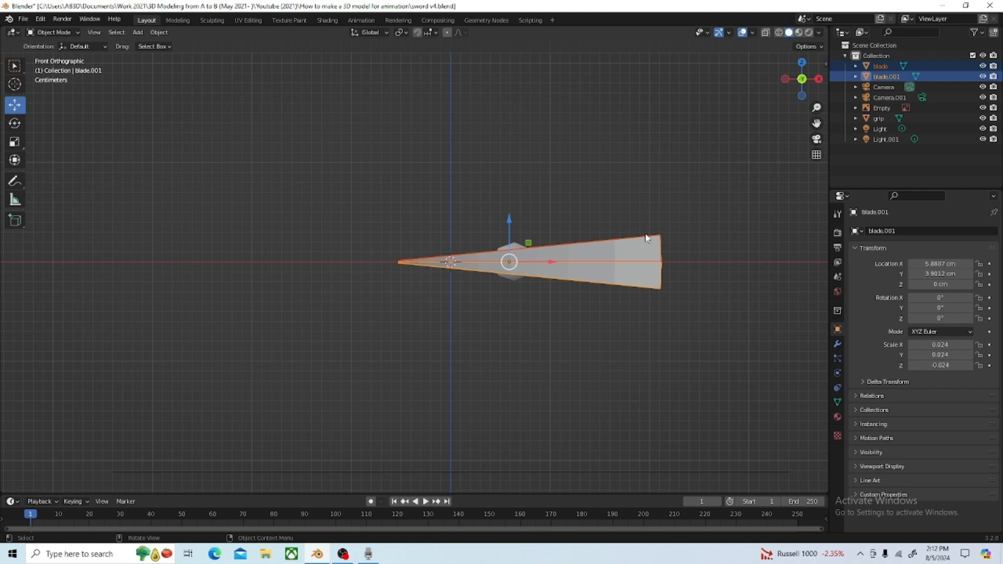
pyautogui.hotkey('ctrl', 'j')
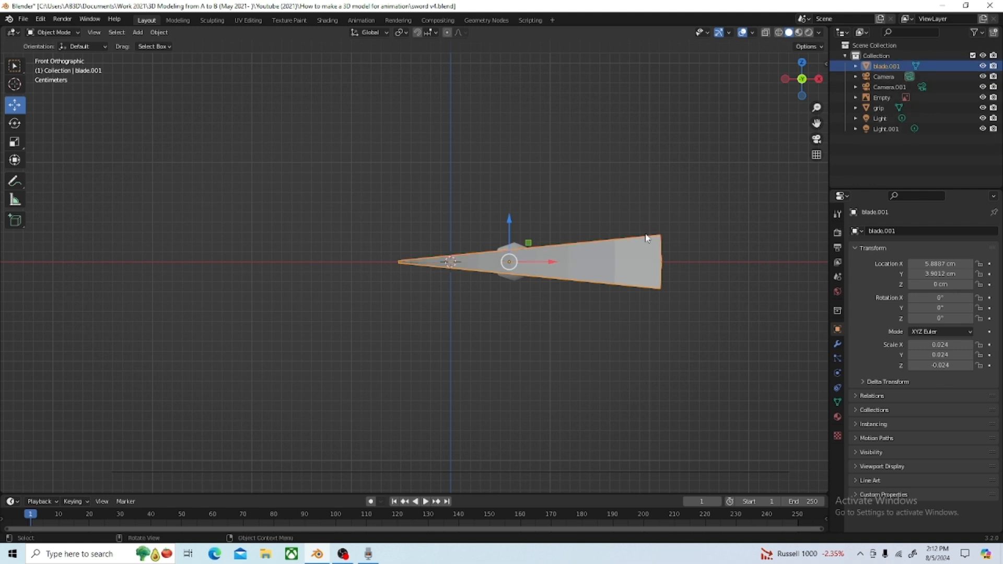
# Rename the joined object to blade and reselect it in the viewport
pyautogui.doubleClick(898, 65)
pyautogui.click(914, 69)
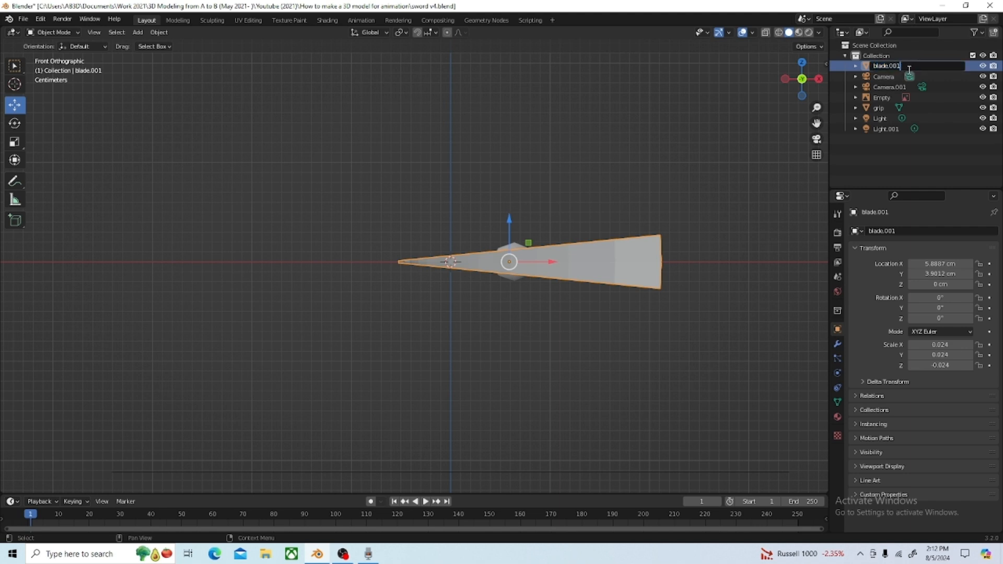
pyautogui.press('Return')
pyautogui.click(722, 158)
pyautogui.click(619, 264)
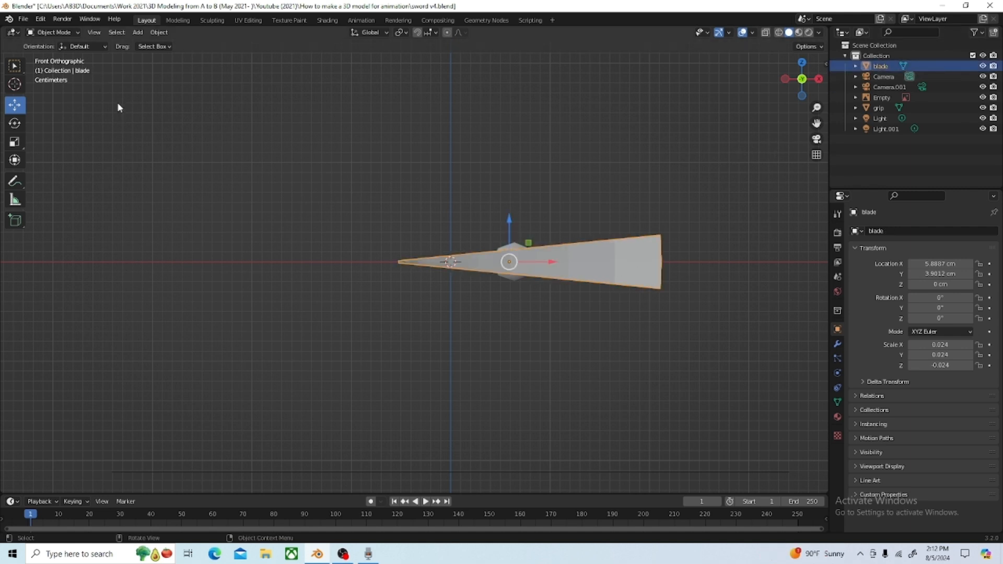
# Open the joined blade in Edit Mode, check its seam from the front, and show it as a see-through wireframe in top view
pyautogui.press('Tab')
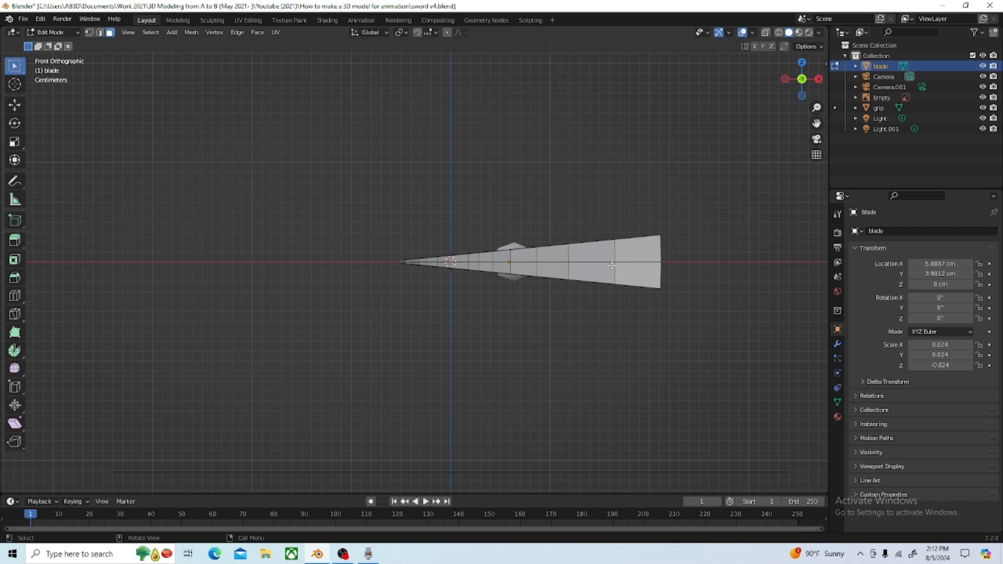
pyautogui.moveTo(578, 289); pyautogui.dragTo(549, 300, button='middle')
pyautogui.press('KP_1')
pyautogui.scroll(-1, 561, 290)
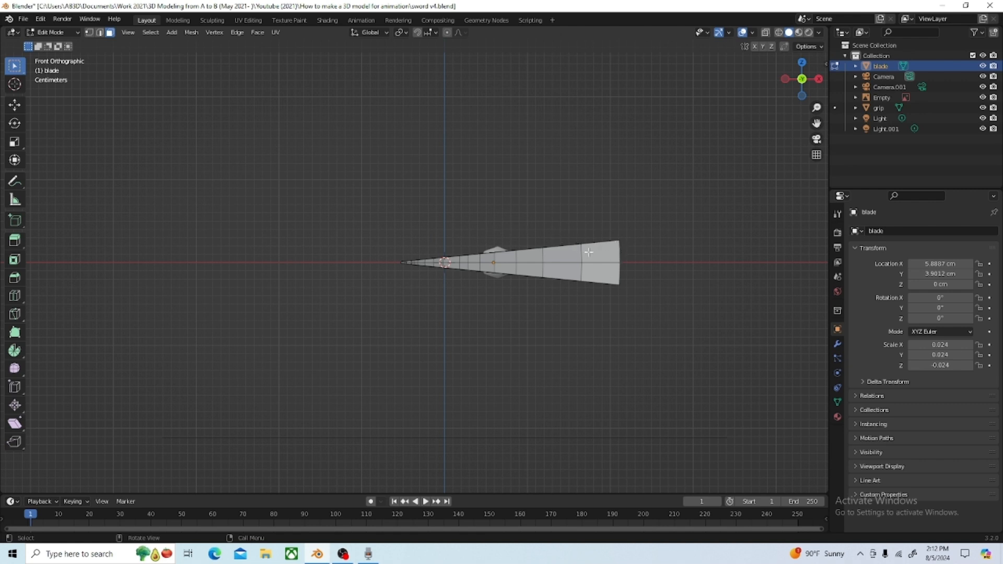
pyautogui.moveTo(581, 258); pyautogui.dragTo(594, 344, button='middle')
pyautogui.press('KP_7')
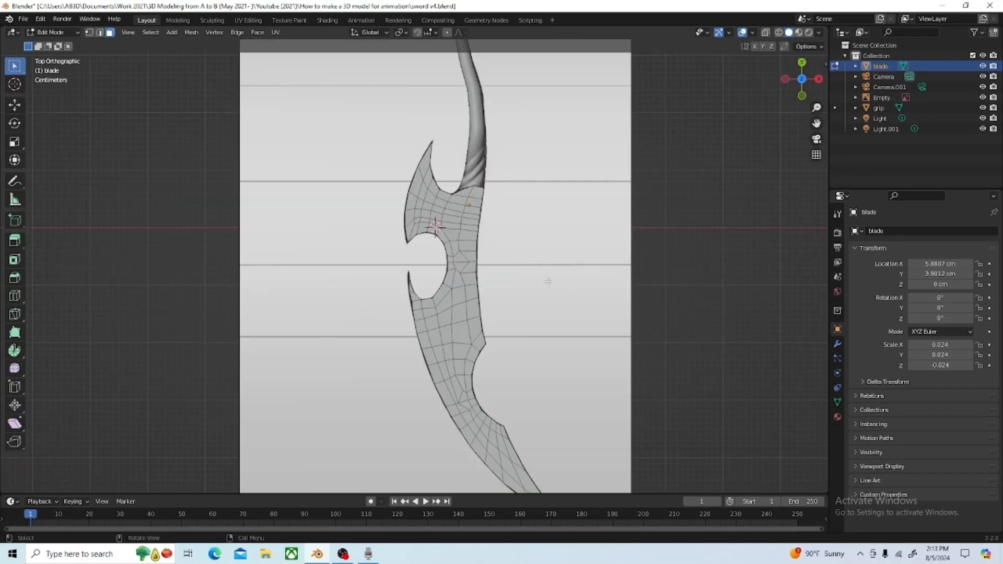
pyautogui.scroll(-3, 573, 137)
pyautogui.scroll(2, 421, 375)
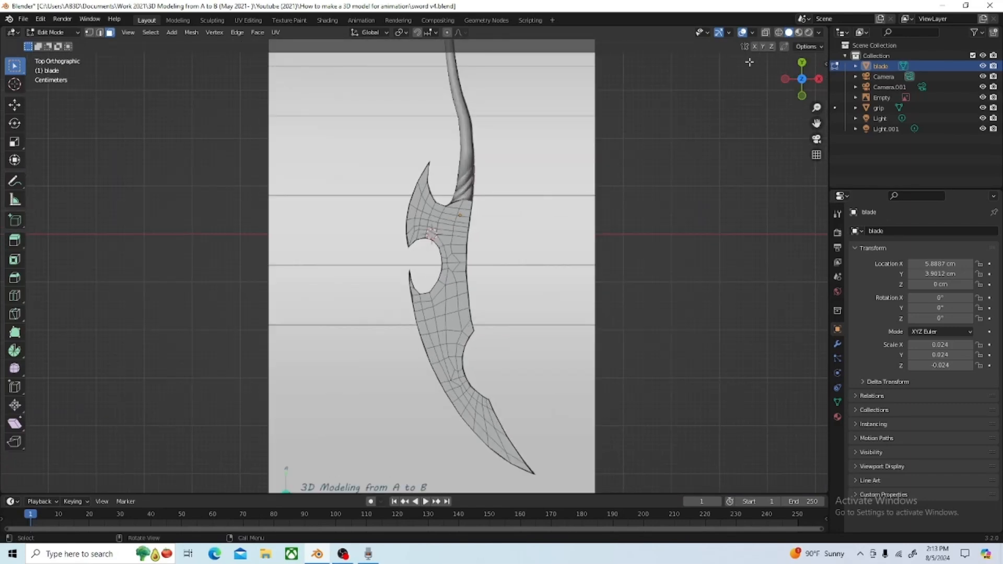
pyautogui.click(766, 33)
pyautogui.scroll(2, 366, 287)
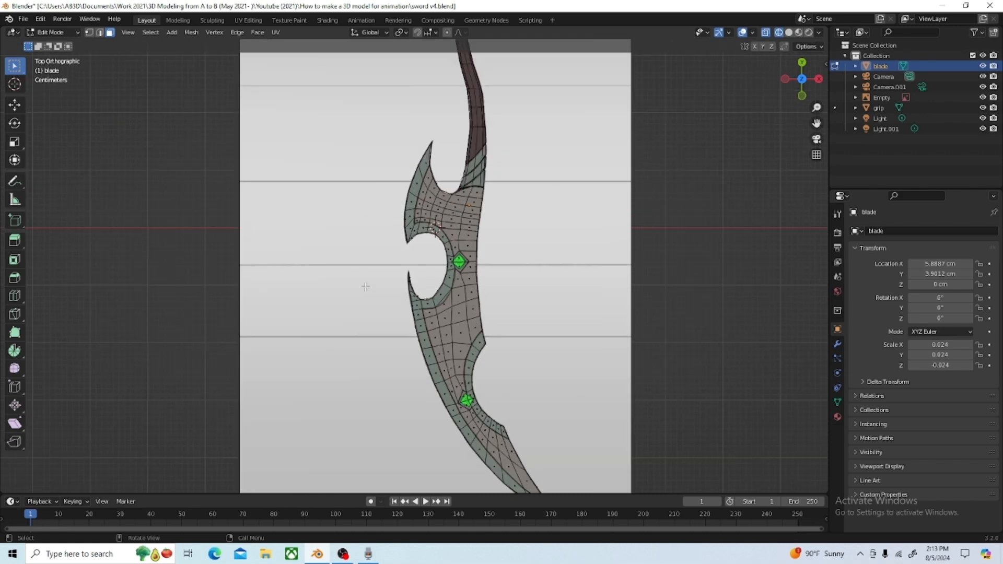
pyautogui.keyDown('shift'); pyautogui.moveTo(375, 281); pyautogui.dragTo(305, 197, button='middle'); pyautogui.keyUp('shift')
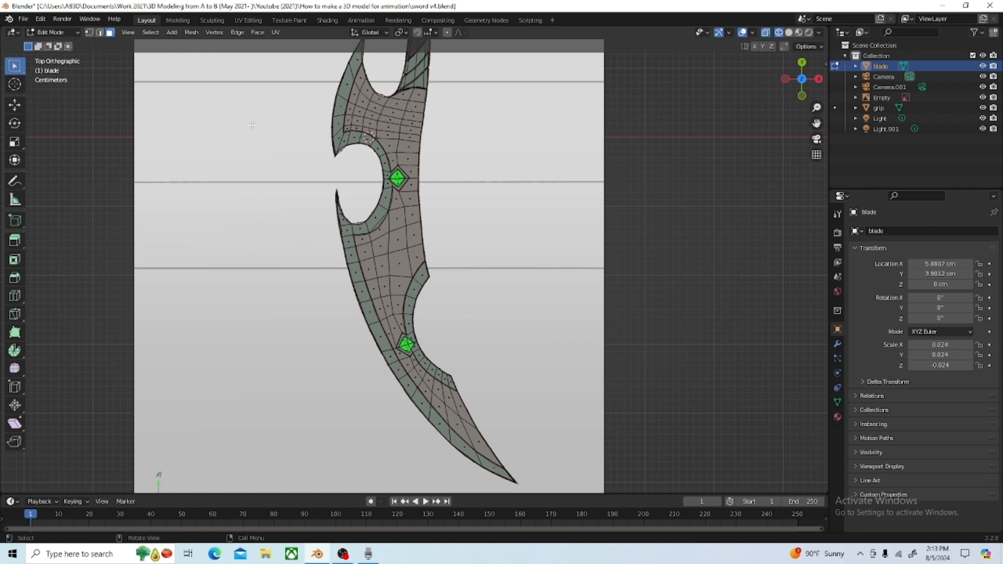
# Switch to edge selection and select the inner border edge loop along the barb nearest the grip
pyautogui.press('2')
pyautogui.keyDown('alt'); pyautogui.click(361, 68); pyautogui.keyUp('alt')
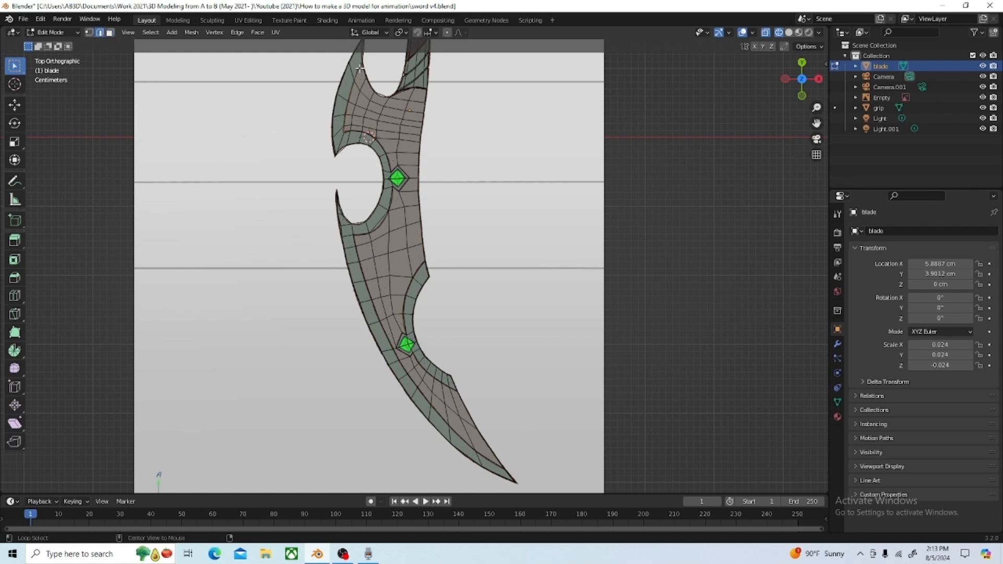
pyautogui.keyDown('alt'); pyautogui.click(357, 131); pyautogui.keyUp('alt')
pyautogui.keyDown('alt'); pyautogui.keyDown('shift'); pyautogui.click(355, 81); pyautogui.keyUp('shift'); pyautogui.keyUp('alt')
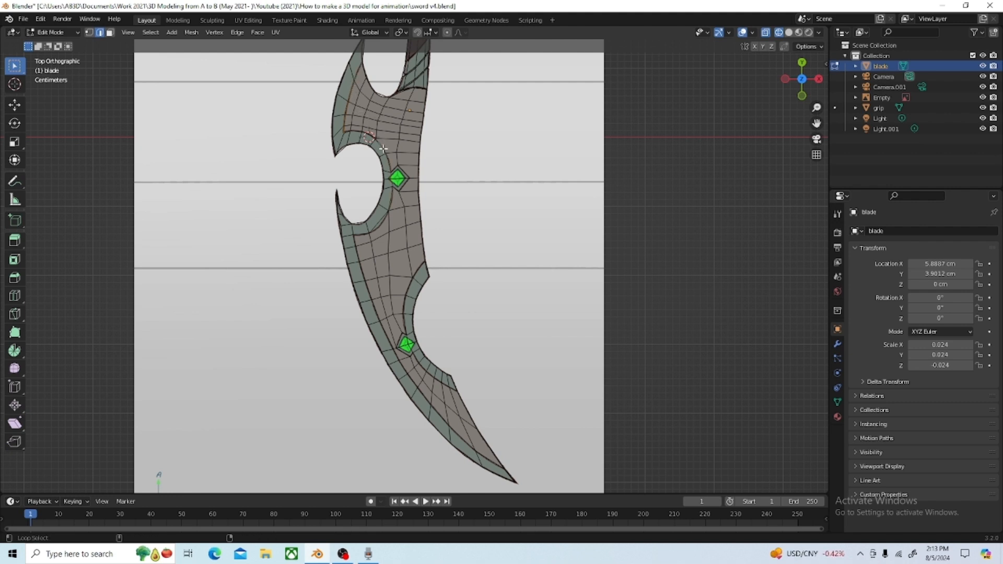
# Add the edge loop bordering the round notch to the selection, comparing solid and wireframe shading
pyautogui.click(790, 34)
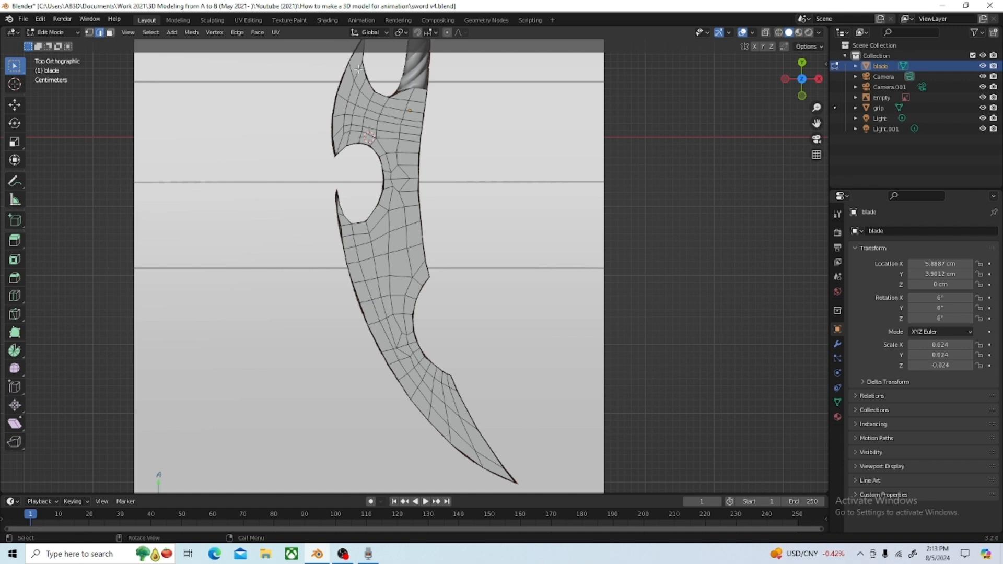
pyautogui.keyDown('ctrl'); pyautogui.click(348, 132); pyautogui.keyUp('ctrl')
pyautogui.keyDown('alt'); pyautogui.keyDown('shift'); pyautogui.click(385, 152); pyautogui.keyUp('shift'); pyautogui.keyUp('alt')
pyautogui.keyDown('alt'); pyautogui.keyDown('shift'); pyautogui.click(382, 220); pyautogui.keyUp('shift'); pyautogui.keyUp('alt')
pyautogui.click(779, 33)
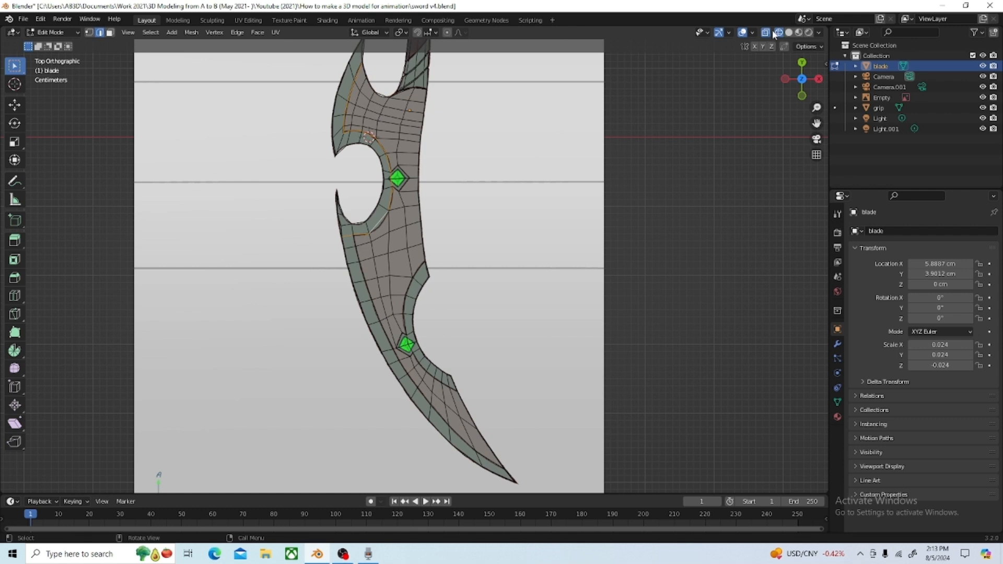
pyautogui.click(789, 32)
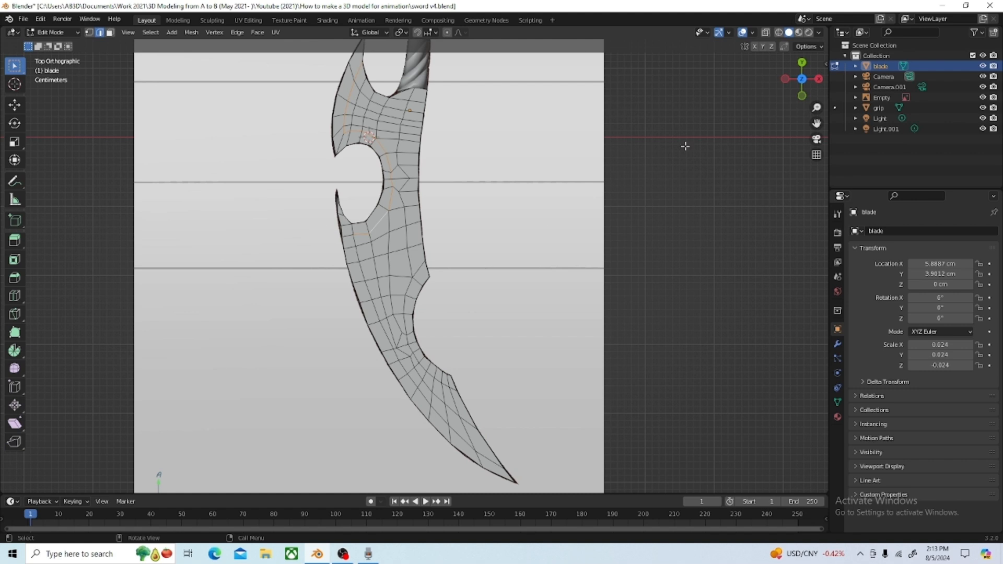
pyautogui.click(778, 34)
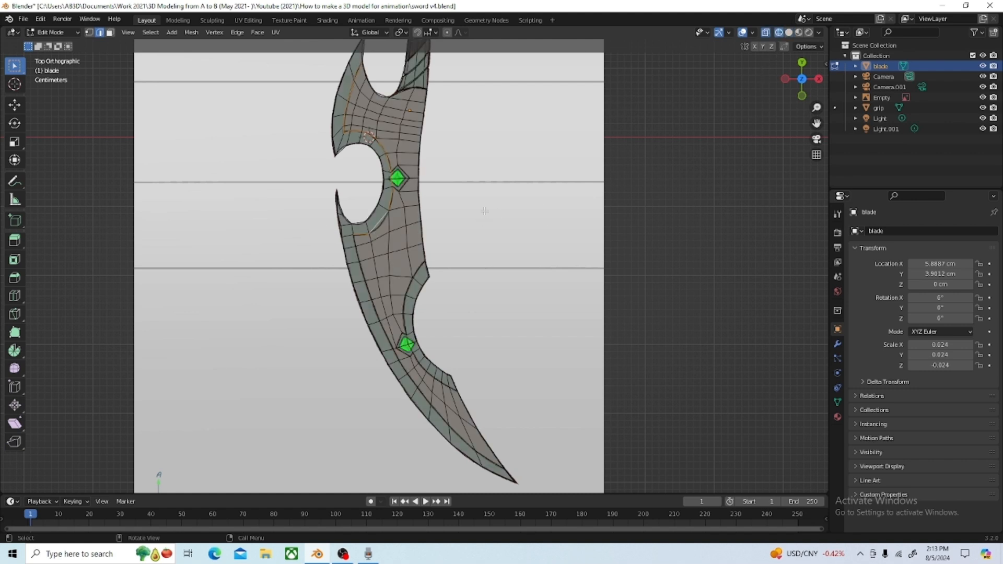
pyautogui.click(789, 32)
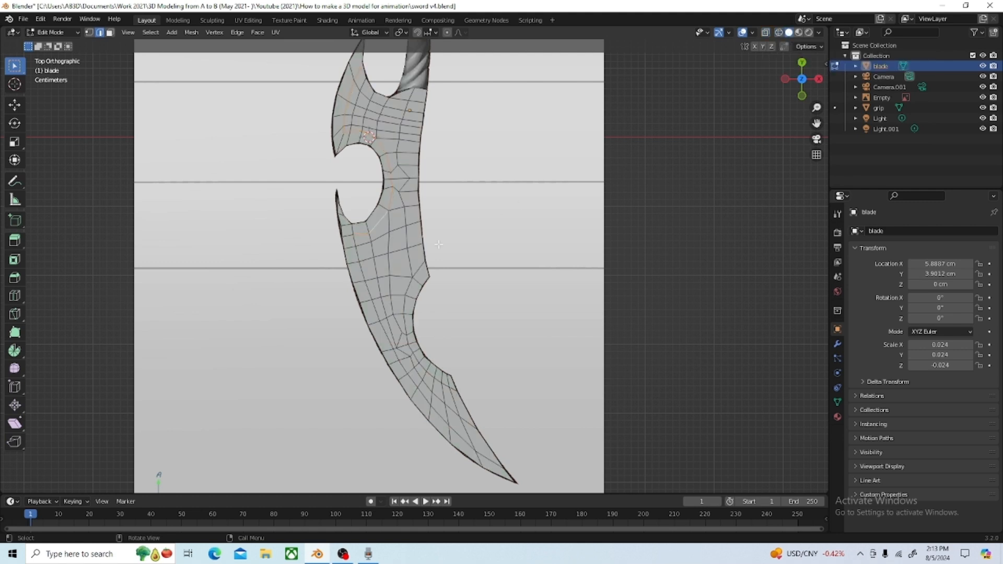
# Add the long edge loop parallel to the outer cutting edge, from the notch to the blade tip, and check it in solid shading
pyautogui.keyDown('alt'); pyautogui.click(358, 257); pyautogui.keyUp('alt')
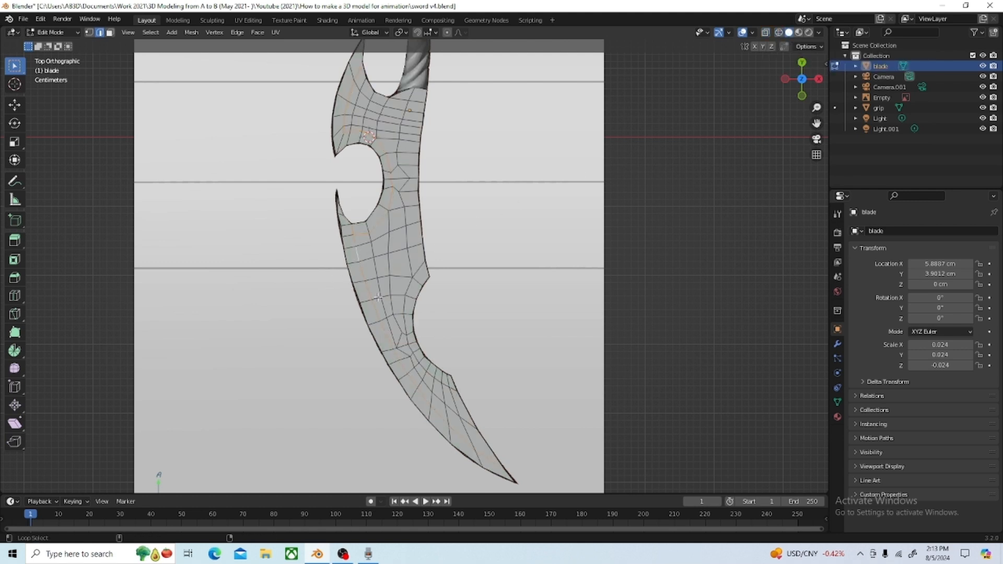
pyautogui.click(779, 33)
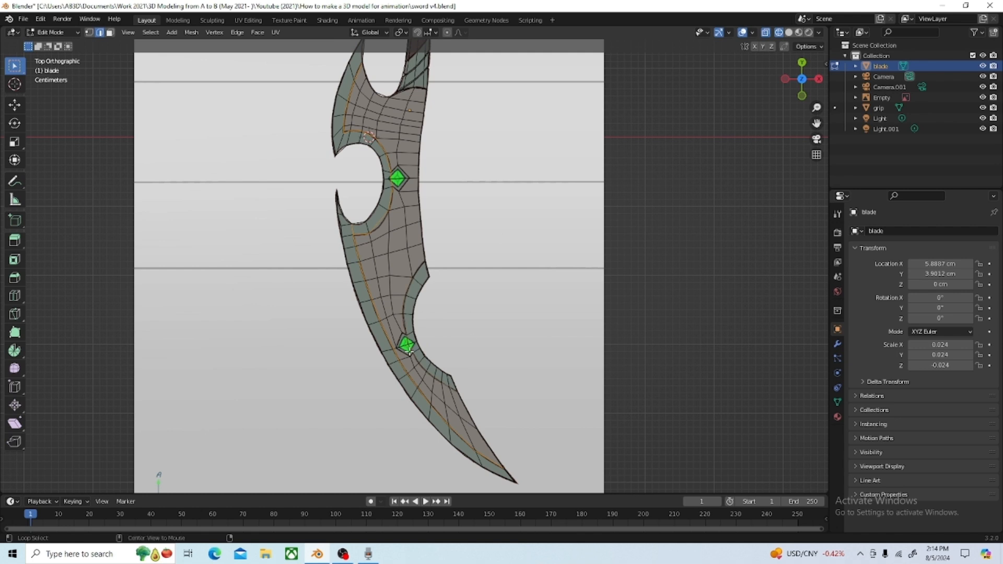
pyautogui.press('b')
pyautogui.keyDown('ctrl'); pyautogui.moveTo(405, 340); pyautogui.dragTo(405, 341); pyautogui.keyUp('ctrl')
pyautogui.click(788, 33)
pyautogui.scroll(1, 415, 372)
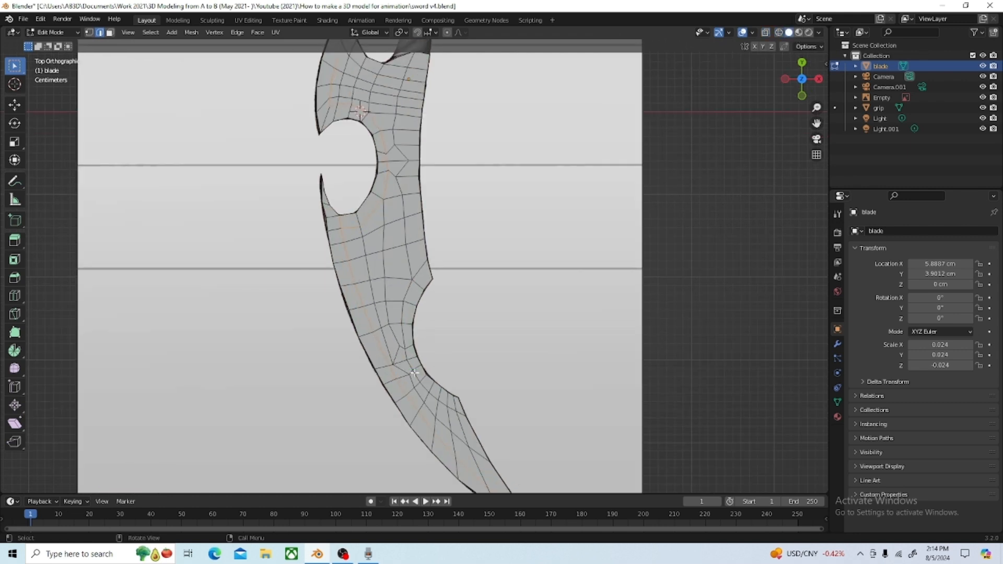
pyautogui.scroll(-2, 414, 372)
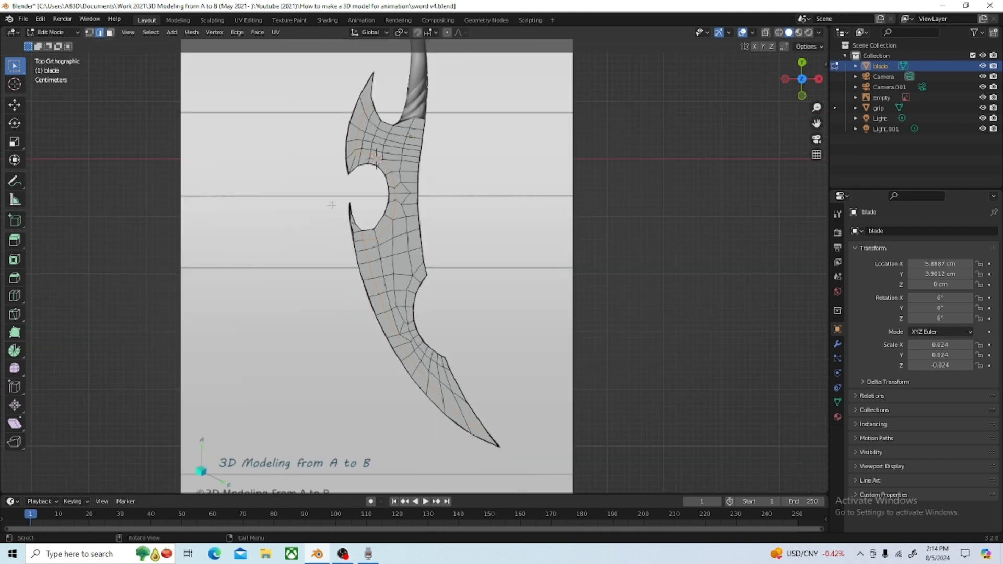
# Box-select the edges around the small pointed tip on the long blade section's side of the round notch
pyautogui.press('b')
pyautogui.moveTo(333, 203); pyautogui.dragTo(372, 237)
pyautogui.scroll(1, 472, 429)
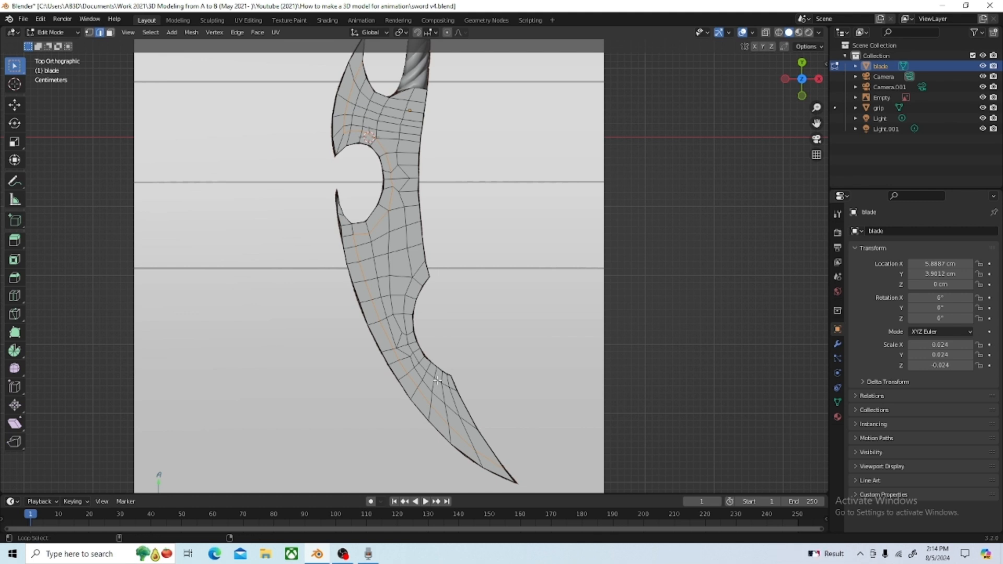
# Add the edge loop bordering the shallow curved cutout on the blade's back edge to the selection
pyautogui.scroll(2, 419, 371)
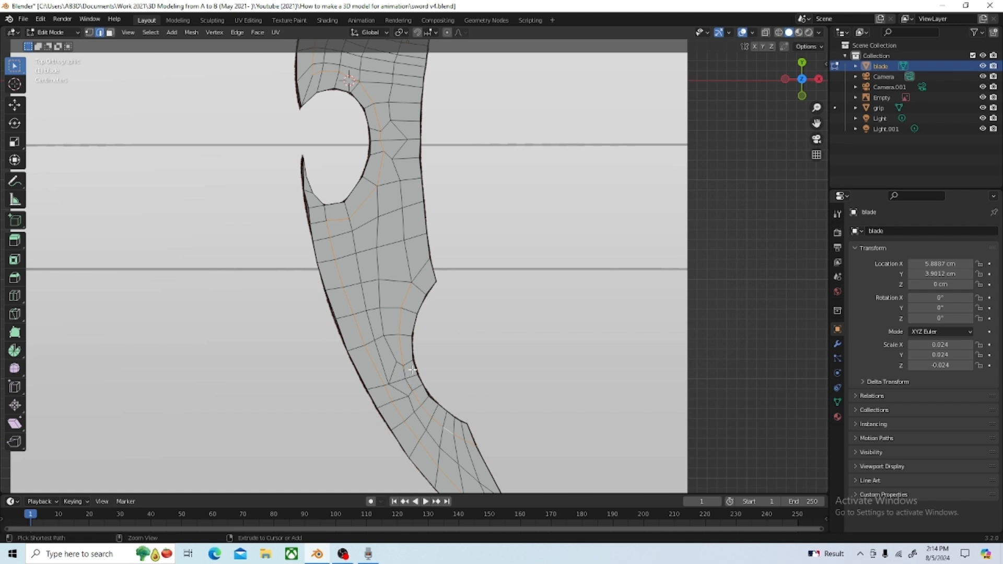
pyautogui.scroll(-1, 407, 255)
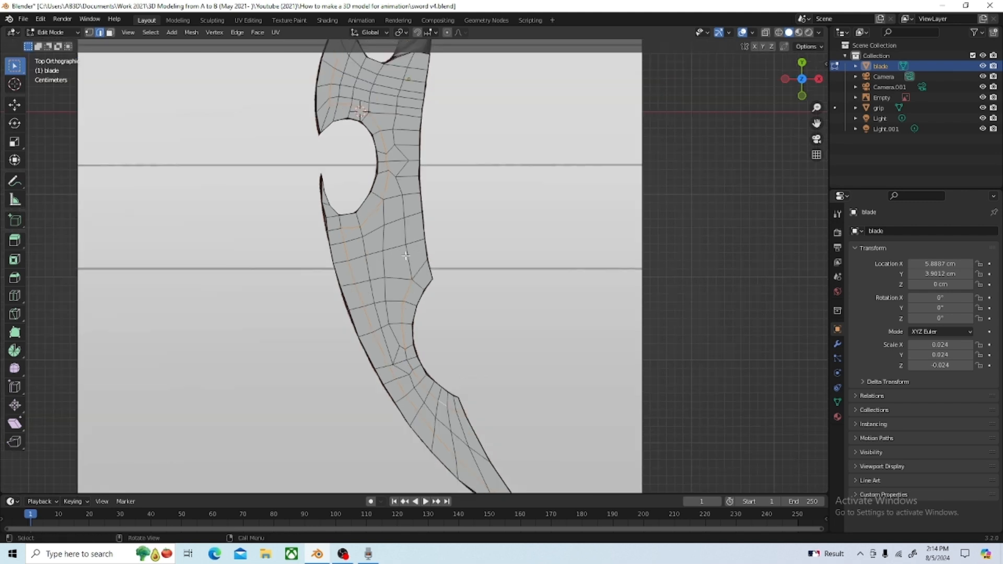
pyautogui.keyDown('alt'); pyautogui.click(406, 256); pyautogui.keyUp('alt')
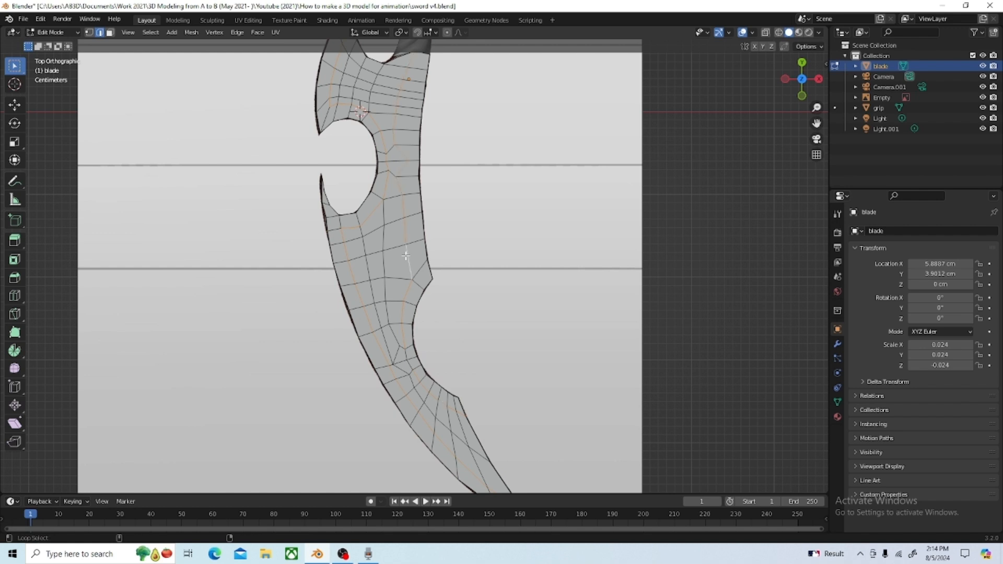
pyautogui.scroll(-1, 406, 256)
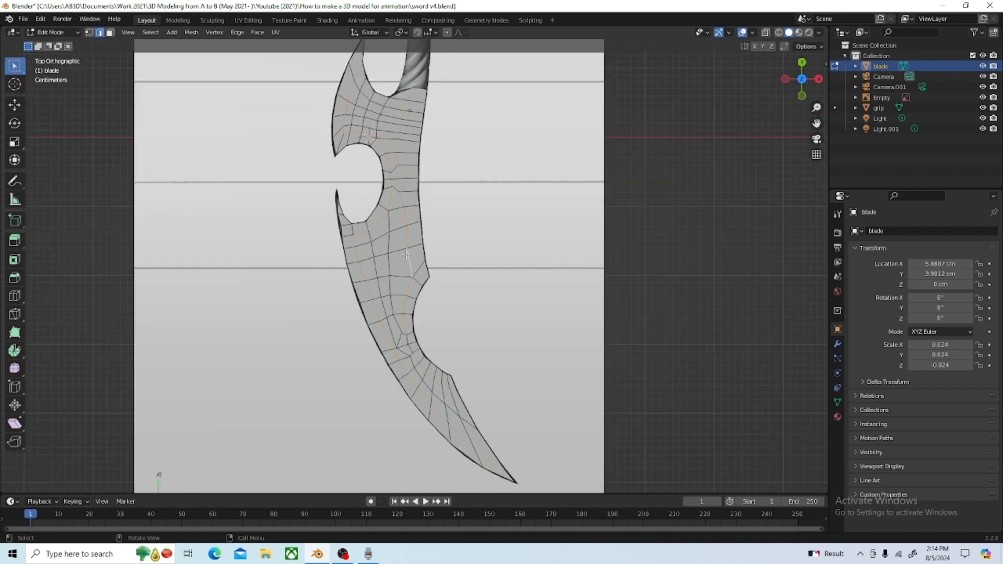
# Compare the selected border loops with the reference drawing in wireframe and from several angles, and return to solid shading
pyautogui.click(778, 32)
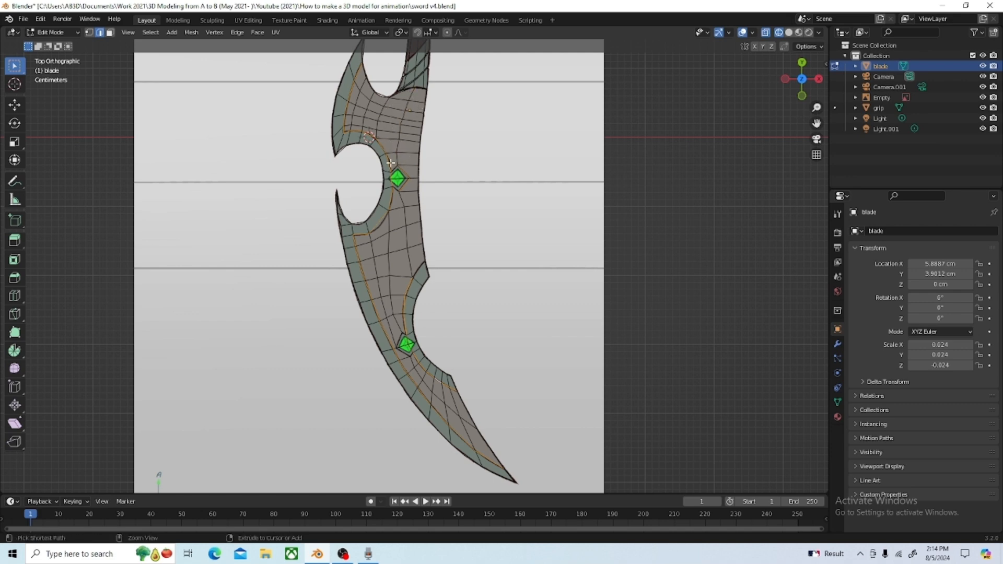
pyautogui.scroll(4, 399, 163)
pyautogui.keyDown('shift'); pyautogui.moveTo(367, 135); pyautogui.dragTo(396, 276, button='middle'); pyautogui.keyUp('shift')
pyautogui.scroll(3, 390, 178)
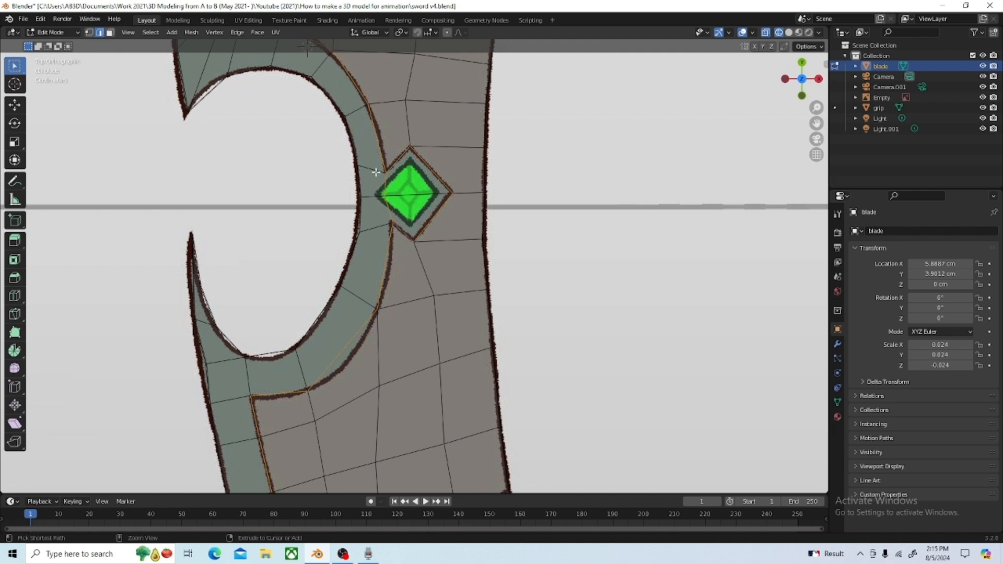
pyautogui.scroll(-5, 398, 208)
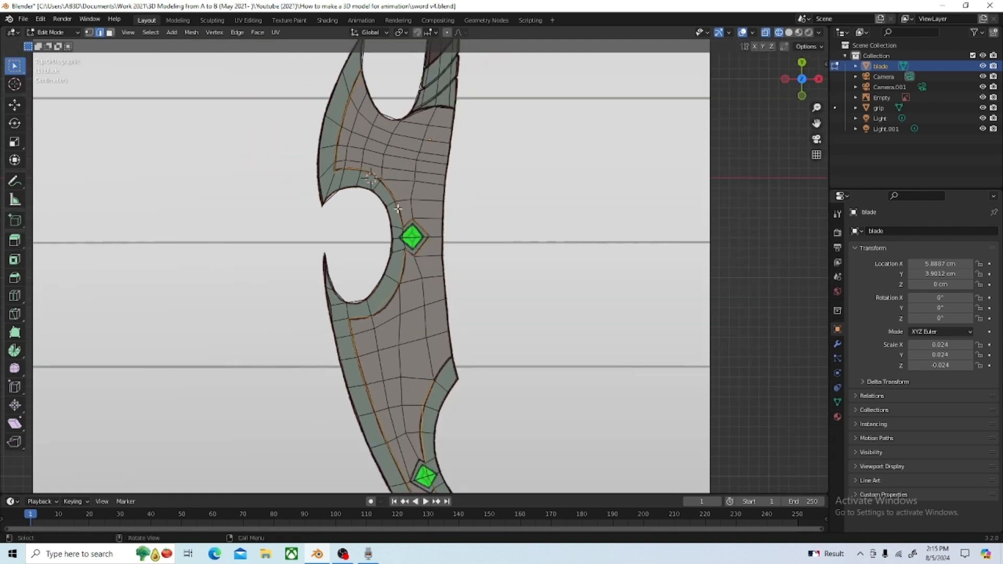
pyautogui.scroll(-6, 397, 209)
pyautogui.moveTo(402, 273); pyautogui.dragTo(417, 114, button='middle')
pyautogui.moveTo(432, 170); pyautogui.dragTo(491, 178, button='middle')
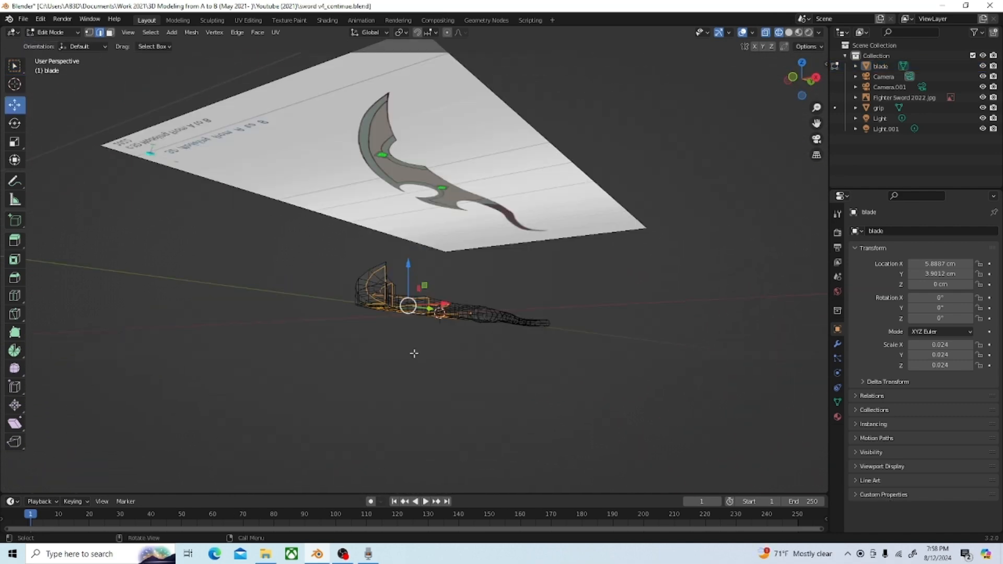
pyautogui.moveTo(414, 354); pyautogui.dragTo(500, 357, button='middle')
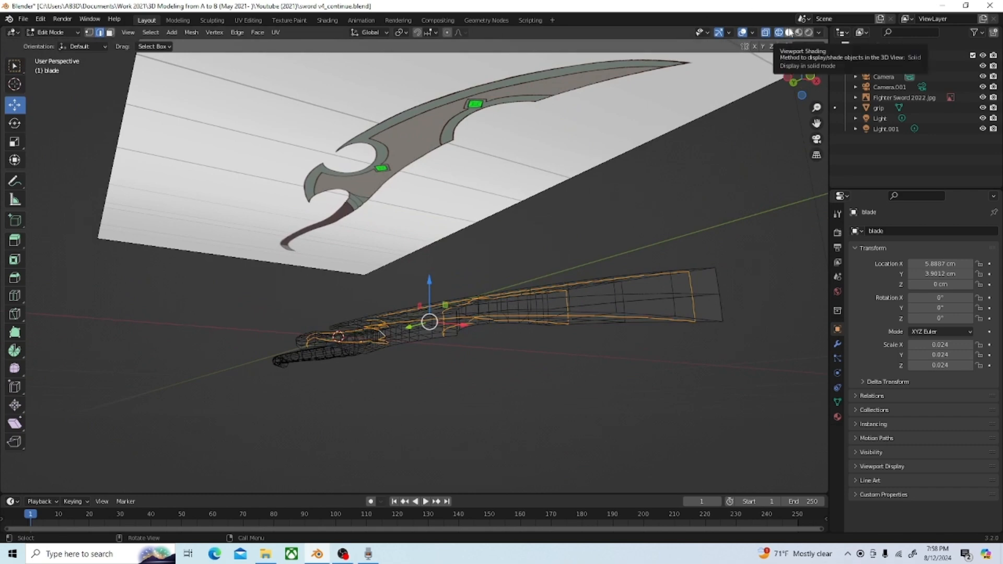
pyautogui.click(789, 33)
pyautogui.moveTo(630, 313); pyautogui.dragTo(462, 422, button='middle')
pyautogui.scroll(2, 460, 370)
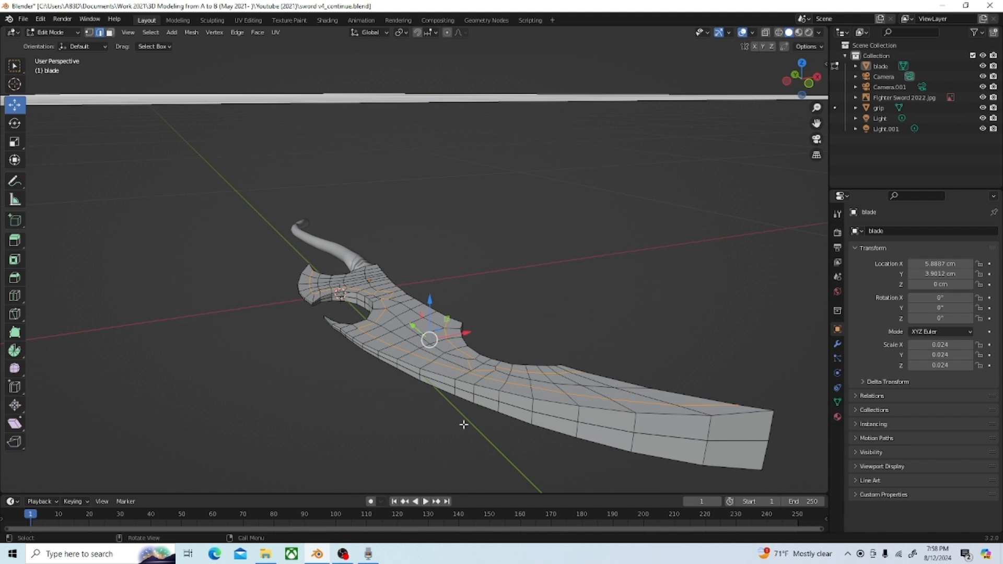
# Try a single-segment bevel 4.33 cm wide on the selected border edges, inspect the diamond outline, and undo it
pyautogui.hotkey('ctrl', 'b')
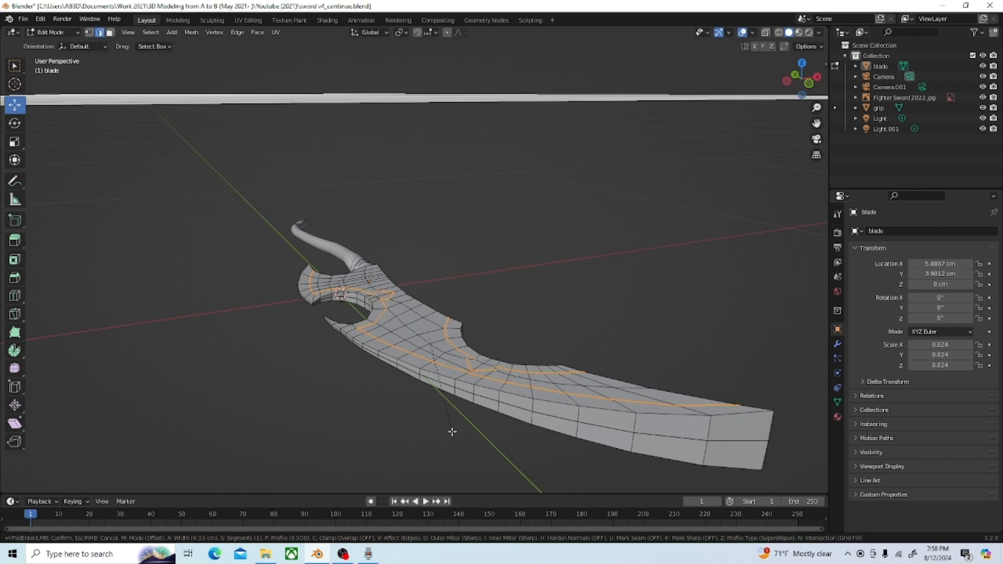
pyautogui.click(453, 432)
pyautogui.moveTo(461, 447); pyautogui.dragTo(329, 2, button='middle')
pyautogui.moveTo(356, 301); pyautogui.dragTo(395, 255, button='middle')
pyautogui.scroll(2, 260, 459)
pyautogui.moveTo(264, 449); pyautogui.dragTo(482, 296, button='middle')
pyautogui.scroll(2, 481, 296)
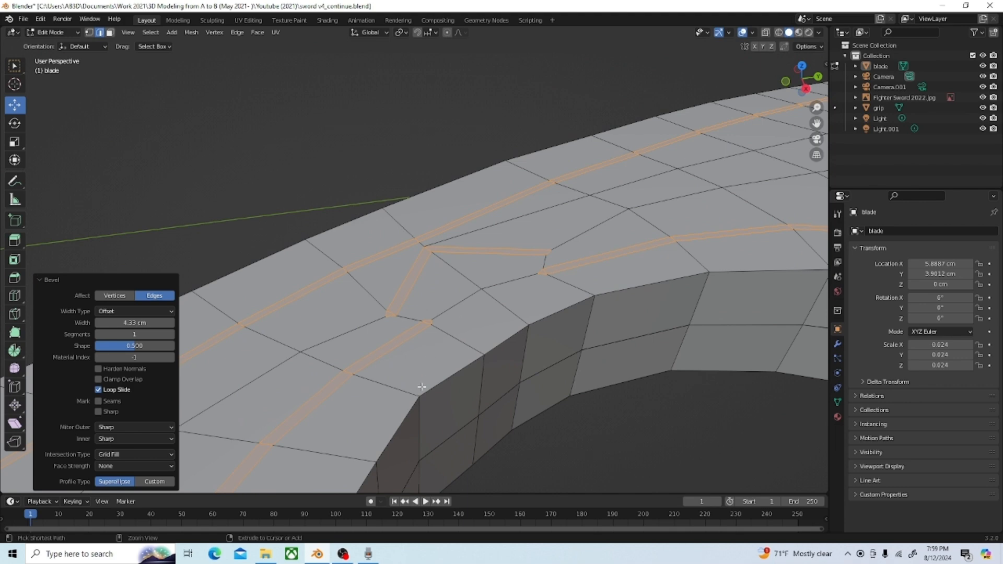
pyautogui.hotkey('ctrl', 'z')
# Add the missing short edges of the diamond outline beside the back-edge cutout to the selection on both blade faces
pyautogui.keyDown('shift'); pyautogui.click(409, 319); pyautogui.keyUp('shift')
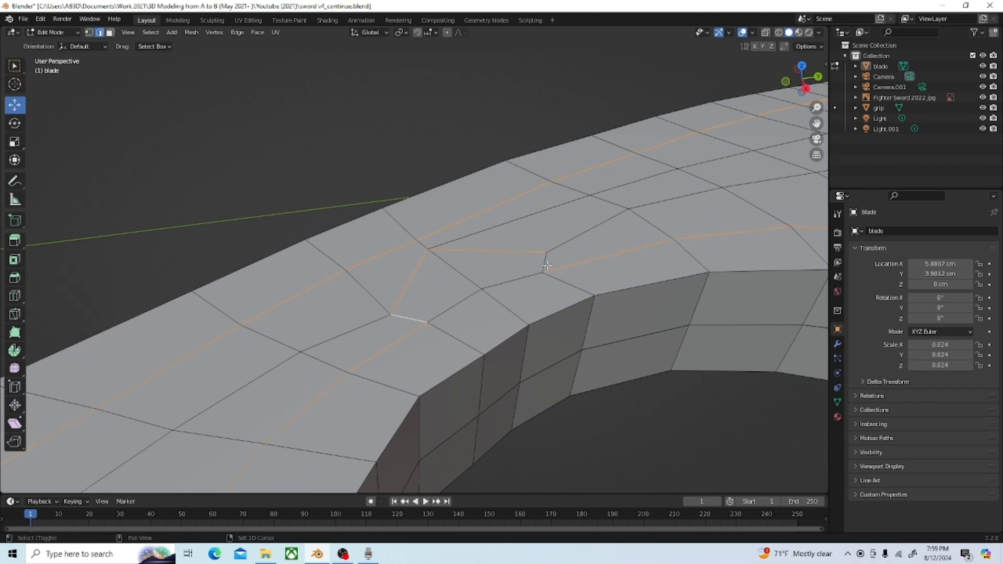
pyautogui.moveTo(544, 262); pyautogui.dragTo(537, 323, button='middle')
pyautogui.scroll(-4, 538, 323)
pyautogui.moveTo(619, 285); pyautogui.dragTo(526, 155, button='middle')
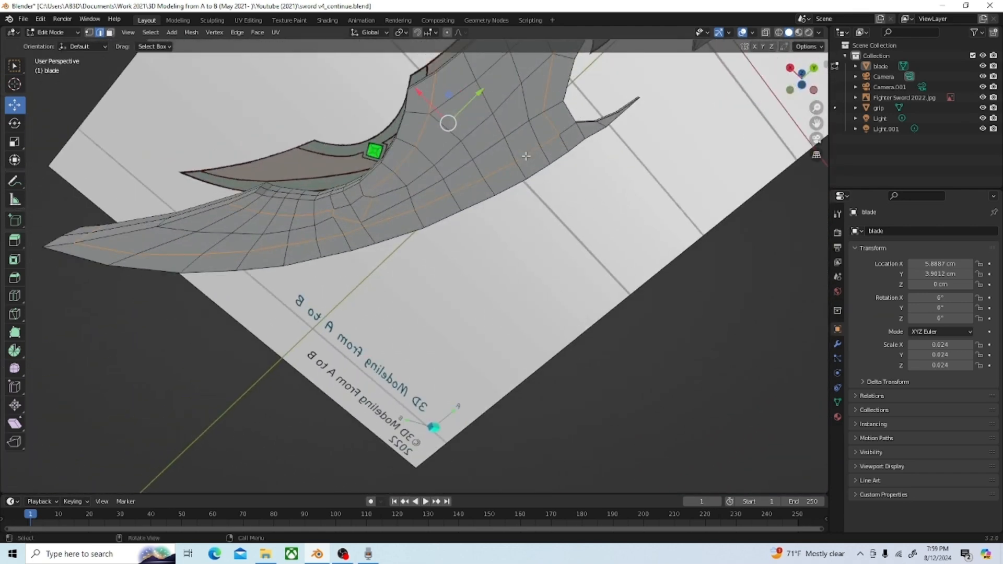
pyautogui.keyDown('shift'); pyautogui.click(370, 196); pyautogui.keyUp('shift')
pyautogui.scroll(-2, 359, 237)
pyautogui.moveTo(512, 225); pyautogui.dragTo(510, 309, button='middle')
pyautogui.scroll(-2, 482, 266)
pyautogui.scroll(4, 493, 299)
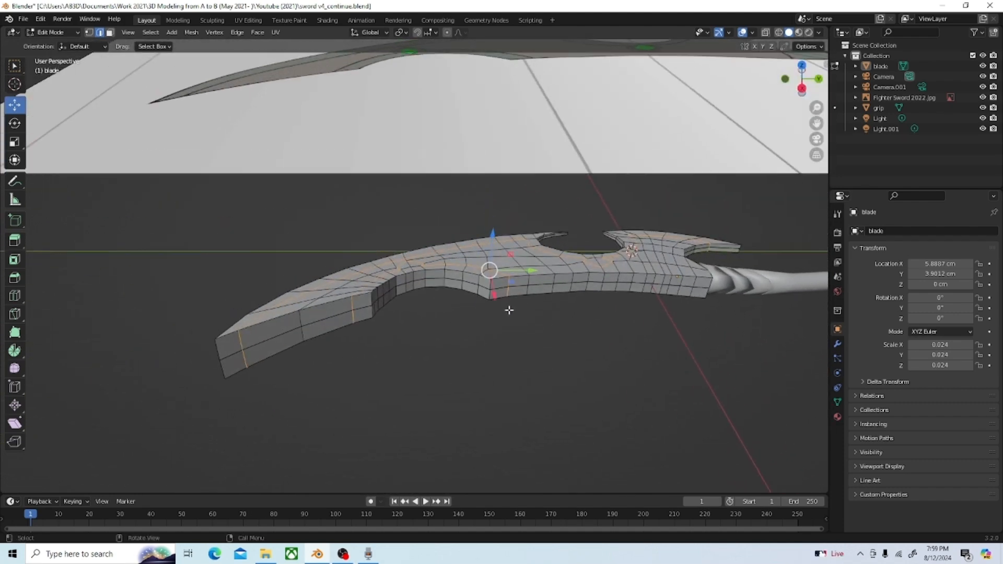
# Bevel the completed border edge selection with one segment at a width of 2.69 cm
pyautogui.scroll(4, 544, 306)
pyautogui.hotkey('ctrl', 'b')
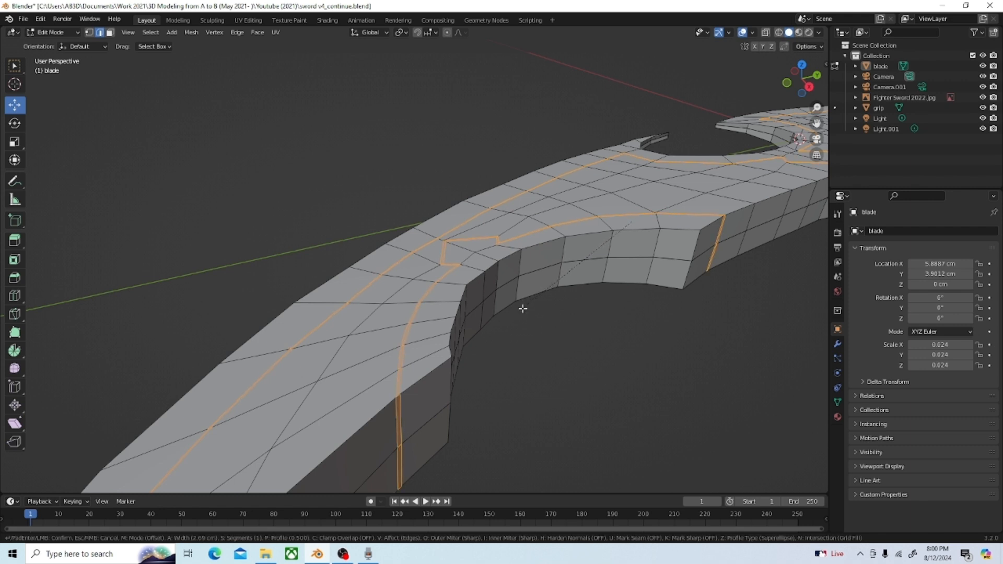
pyautogui.click(523, 309)
pyautogui.moveTo(523, 309); pyautogui.dragTo(494, 339, button='middle')
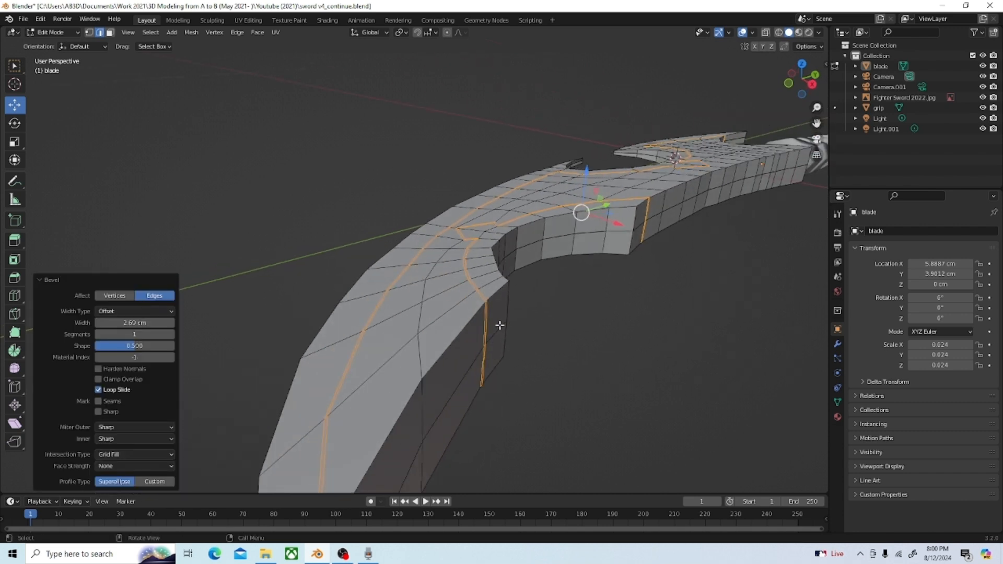
# Try extruding the bevelled border strips by -0.26267 cm along the normal Z axis, inspect the groove, and undo the extrusion
pyautogui.scroll(1, 501, 325)
pyautogui.press('g')
pyautogui.press('z')
pyautogui.press('z')
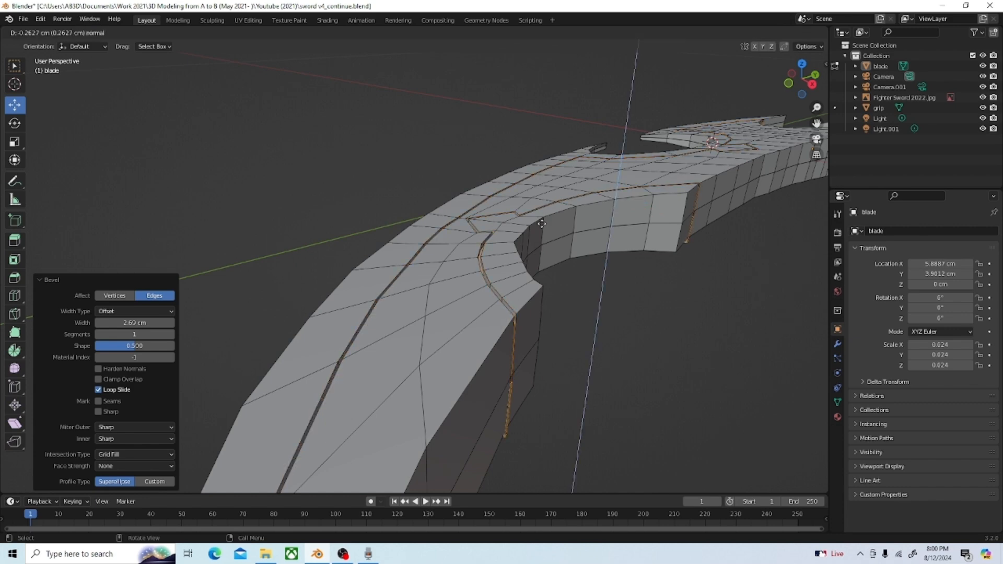
pyautogui.click(542, 223)
pyautogui.moveTo(513, 315); pyautogui.dragTo(474, 239, button='middle')
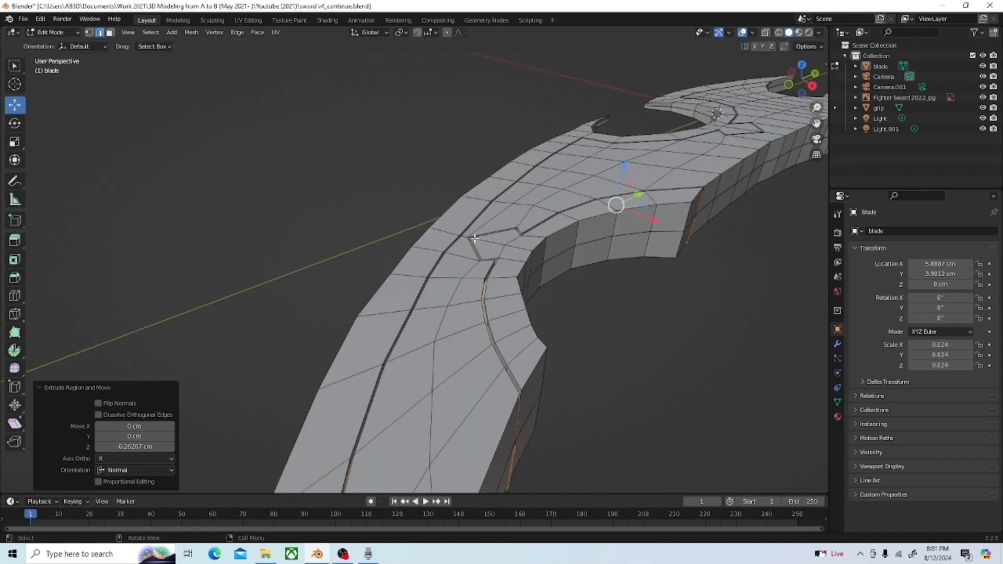
pyautogui.moveTo(504, 403); pyautogui.dragTo(508, 266, button='middle')
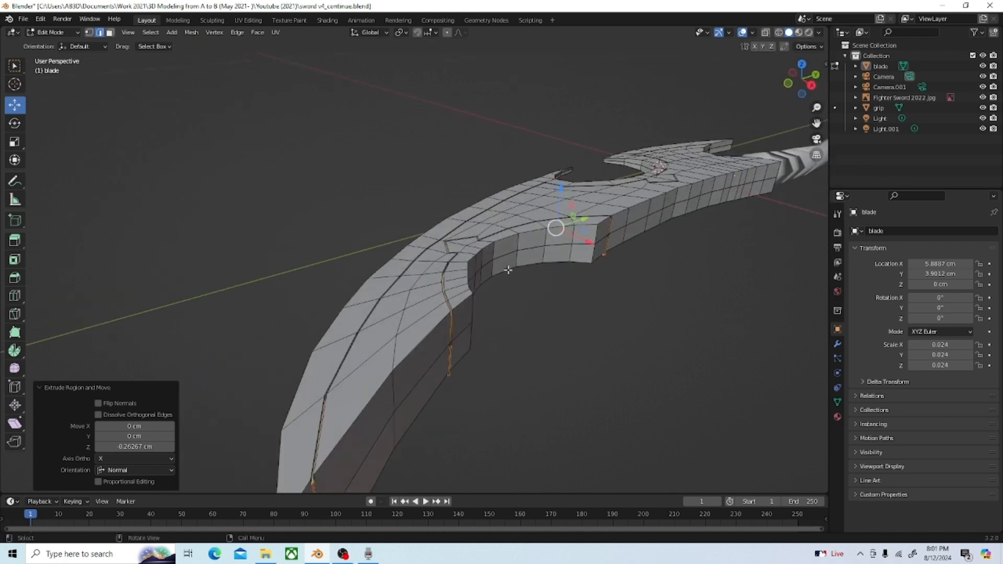
pyautogui.keyDown('alt'); pyautogui.click(480, 329); pyautogui.keyUp('alt')
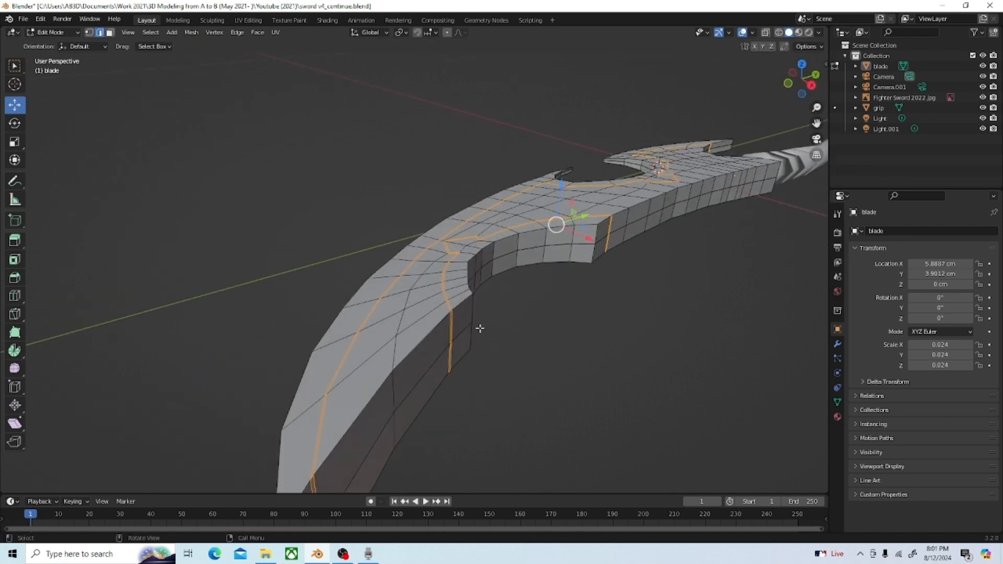
# Extrude the border strips in place, sink them with Shrink/Fatten at a -6.5 cm offset, and inspect the groove on both faces
pyautogui.press('e')
pyautogui.press('Escape')
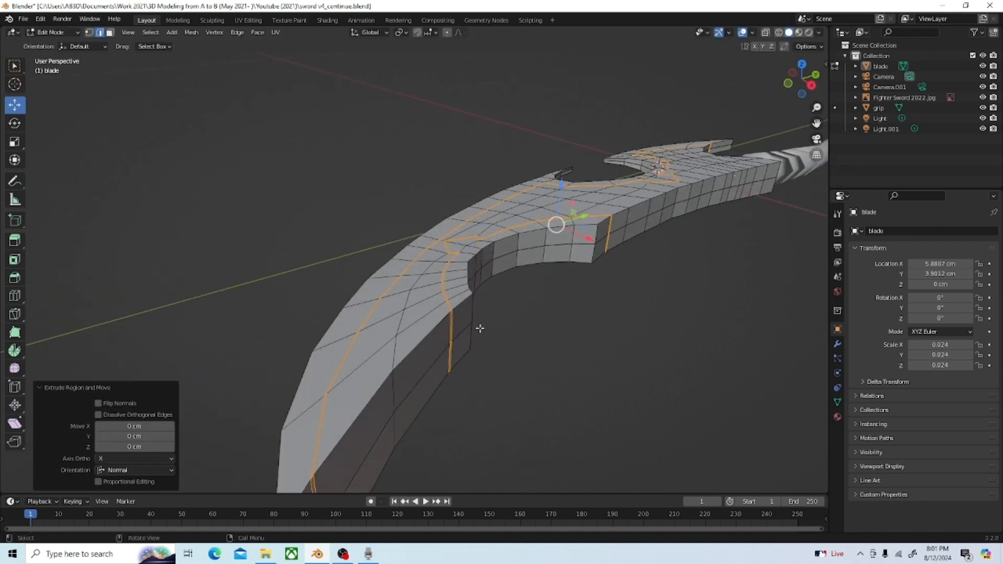
pyautogui.click(16, 410)
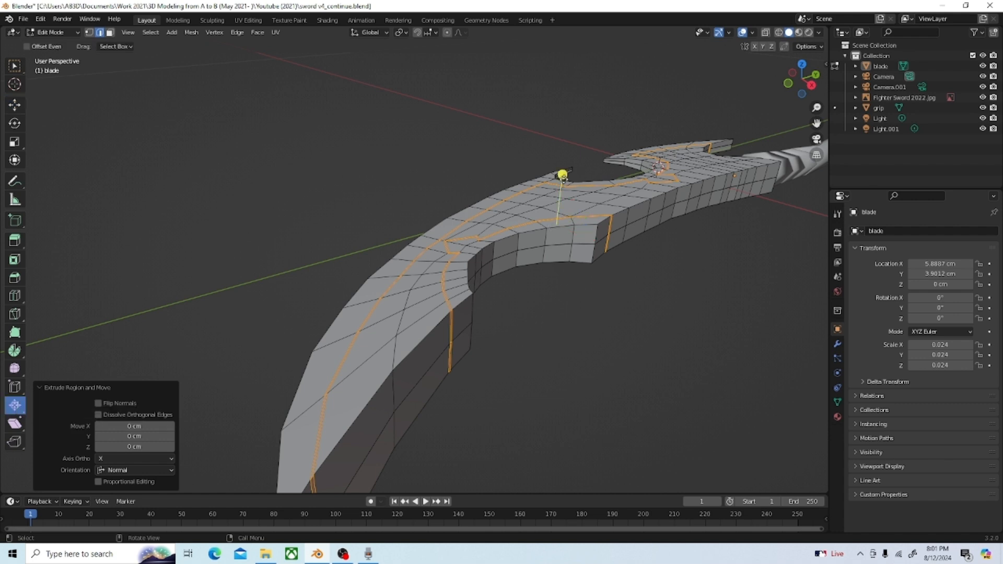
pyautogui.moveTo(563, 175); pyautogui.dragTo(578, 217)
pyautogui.moveTo(407, 464); pyautogui.dragTo(426, 341, button='middle')
pyautogui.scroll(4, 448, 182)
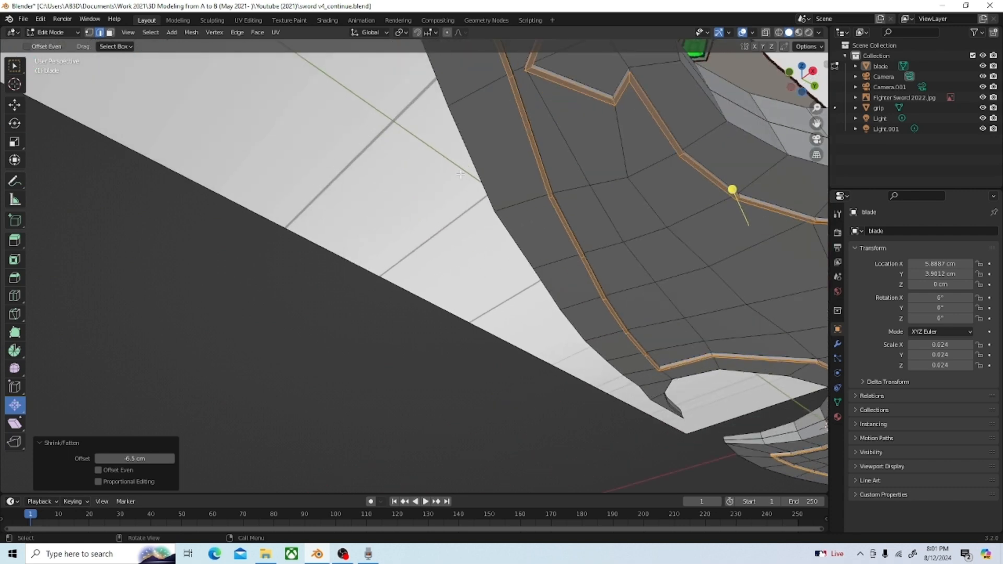
pyautogui.moveTo(454, 182); pyautogui.dragTo(422, 226, button='middle')
pyautogui.moveTo(546, 135); pyautogui.dragTo(535, 220, button='middle')
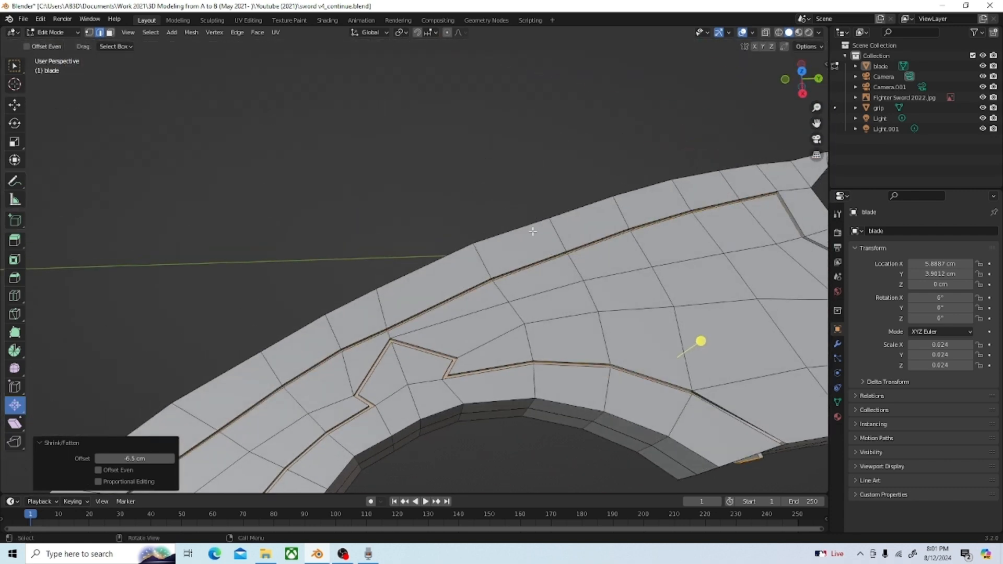
pyautogui.scroll(-3, 423, 335)
pyautogui.scroll(3, 443, 355)
pyautogui.moveTo(445, 354); pyautogui.dragTo(528, 273, button='middle')
pyautogui.scroll(-5, 497, 202)
# Undo the sunken groove and the bevel on the blade's border edges
pyautogui.press('ctrl')
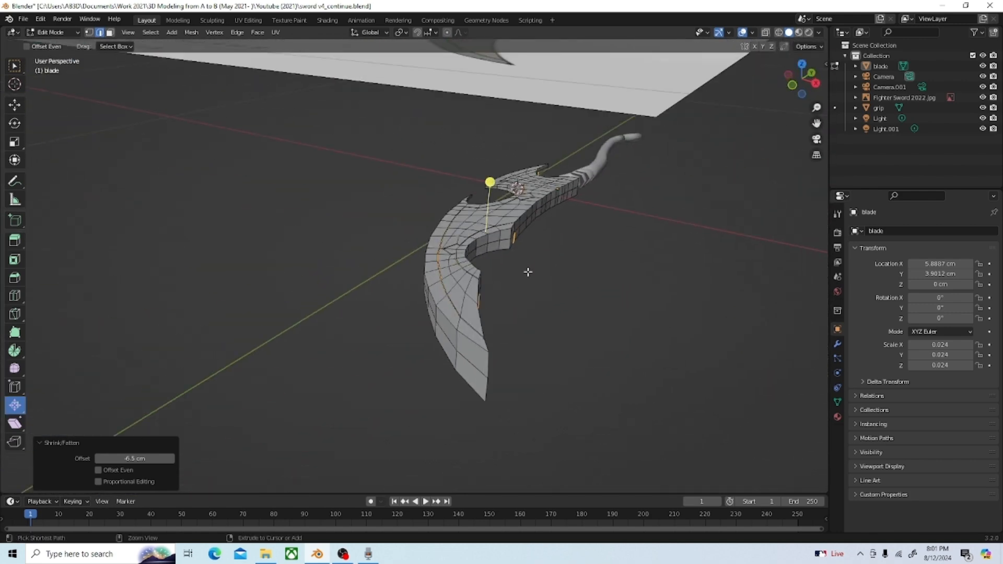
pyautogui.hotkey('ctrl', 'z')
pyautogui.hotkey('ctrl', 'z')
pyautogui.scroll(-3, 528, 272)
pyautogui.scroll(2, 441, 369)
pyautogui.moveTo(441, 369); pyautogui.dragTo(624, 309, button='middle')
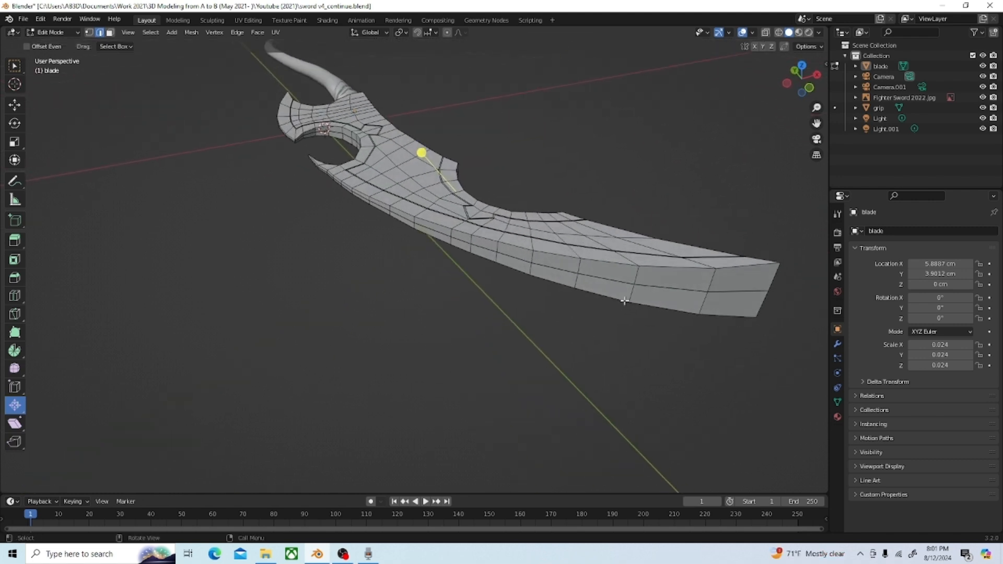
pyautogui.hotkey('ctrl', 'z')
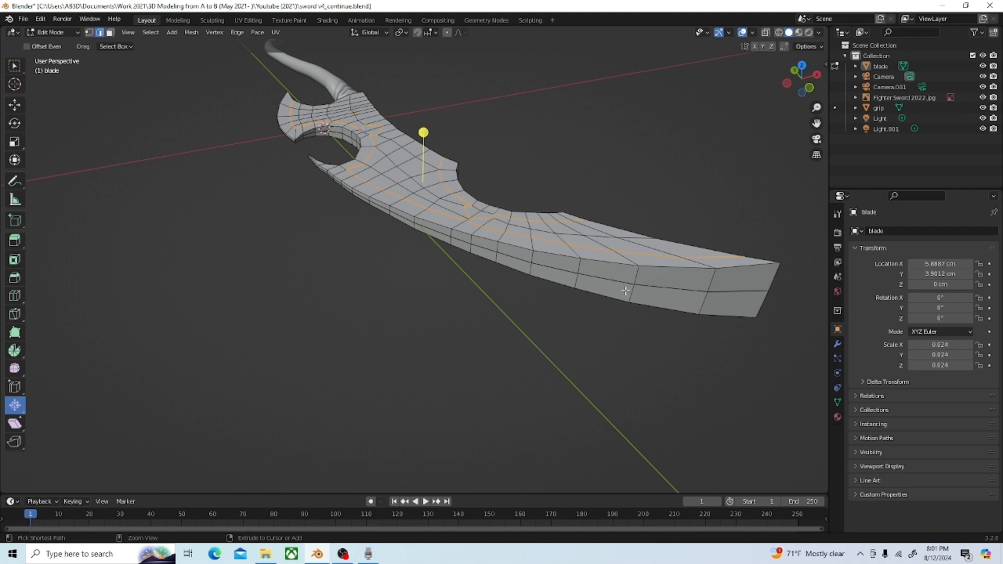
# Switch to the Select Box tool, select the entire blade mesh, and separate it by loose parts
pyautogui.click(593, 304)
pyautogui.scroll(3, 522, 249)
pyautogui.moveTo(518, 256); pyautogui.dragTo(547, 231, button='middle')
pyautogui.click(15, 66)
pyautogui.scroll(-5, 495, 275)
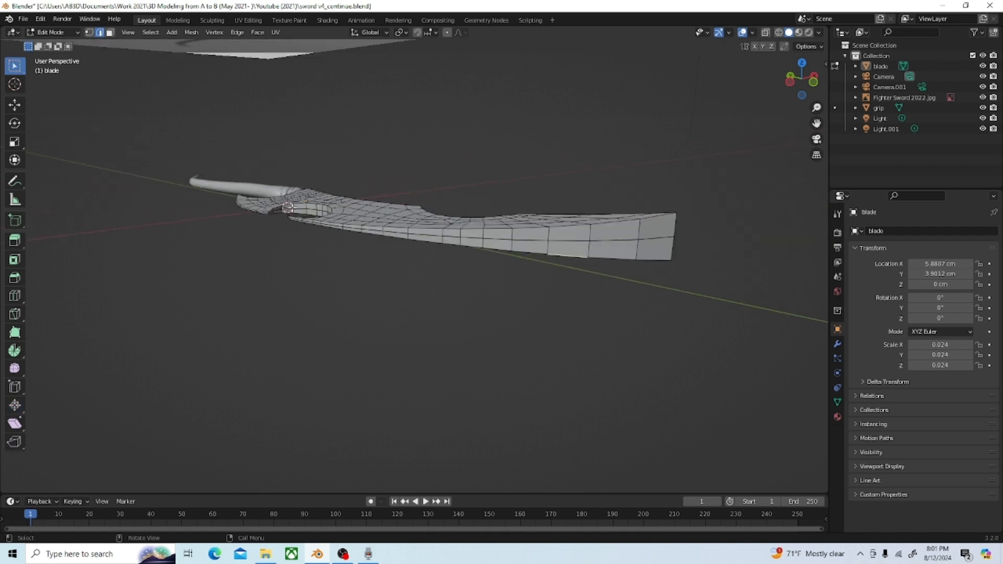
pyautogui.moveTo(494, 275); pyautogui.dragTo(416, 305, button='middle')
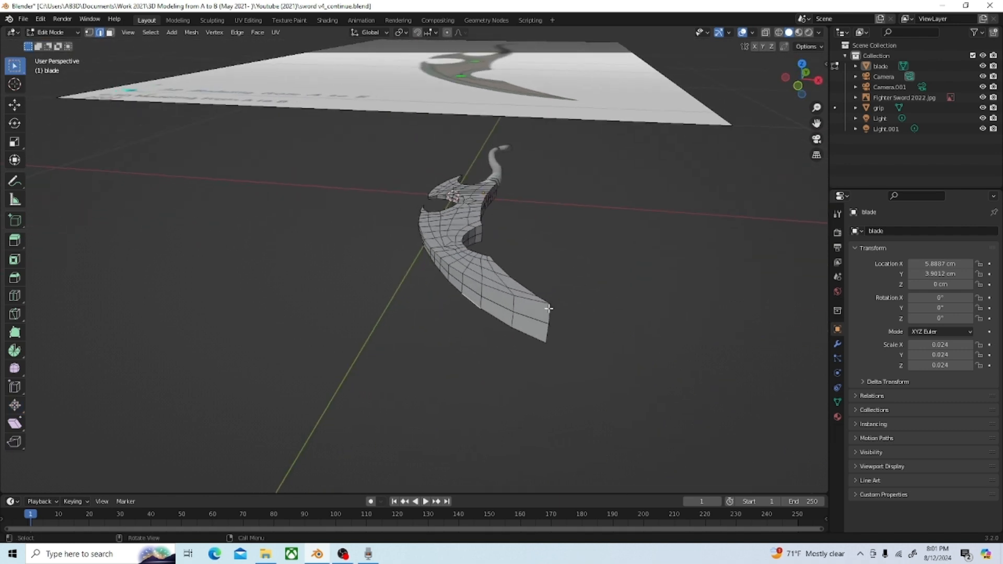
pyautogui.press('a')
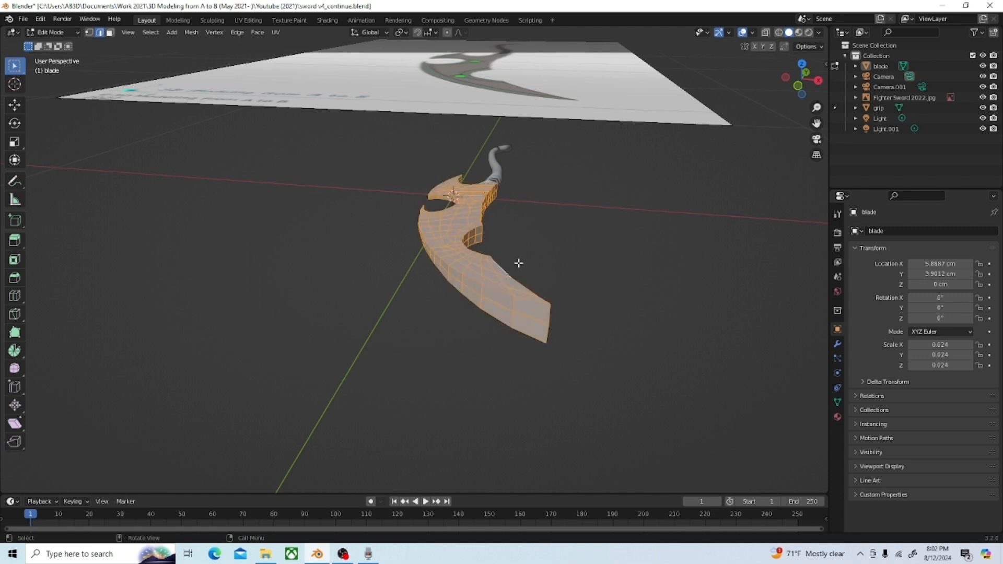
pyautogui.press('p')
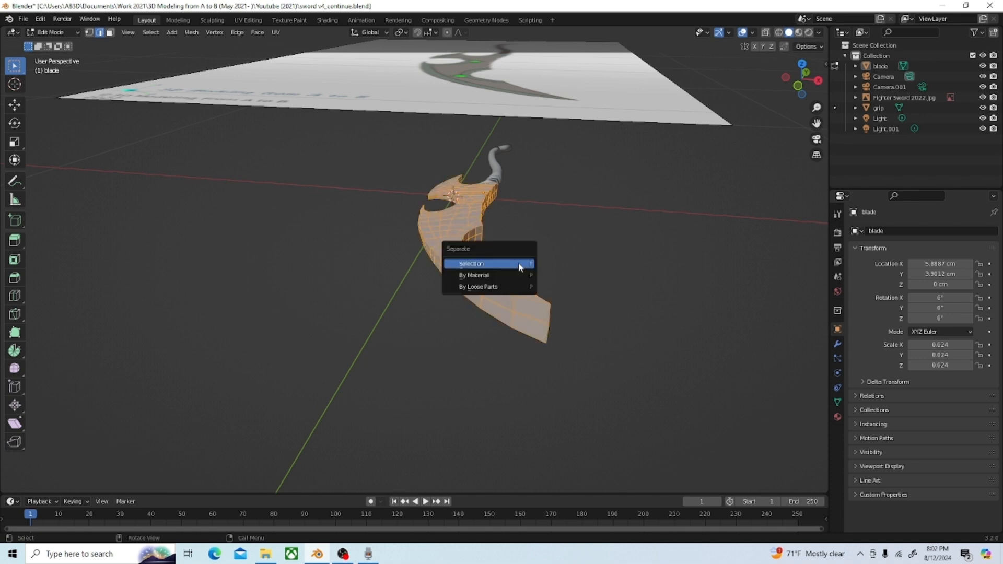
pyautogui.click(482, 287)
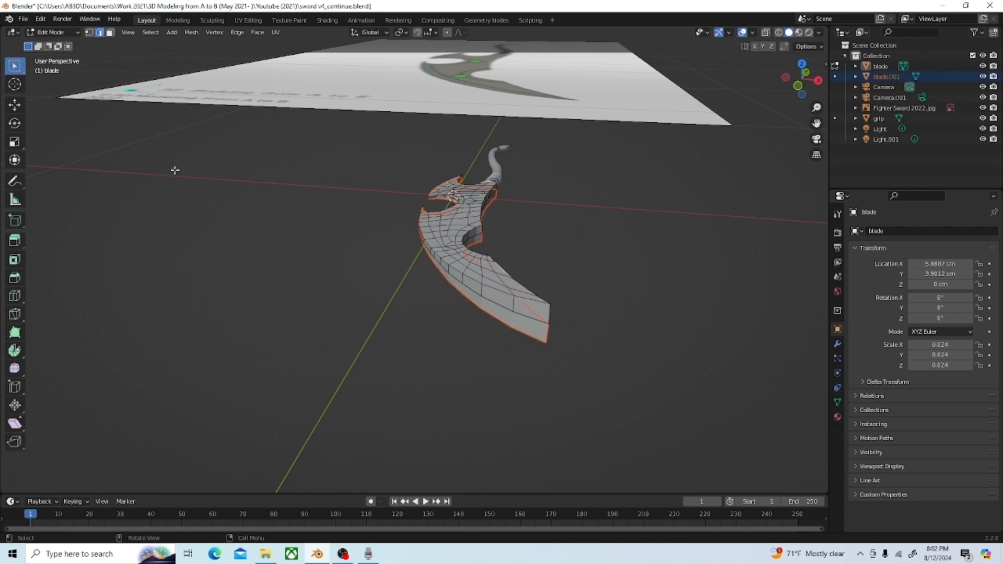
# Return to Object Mode and select the separated lower half of the blade
pyautogui.press('Tab')
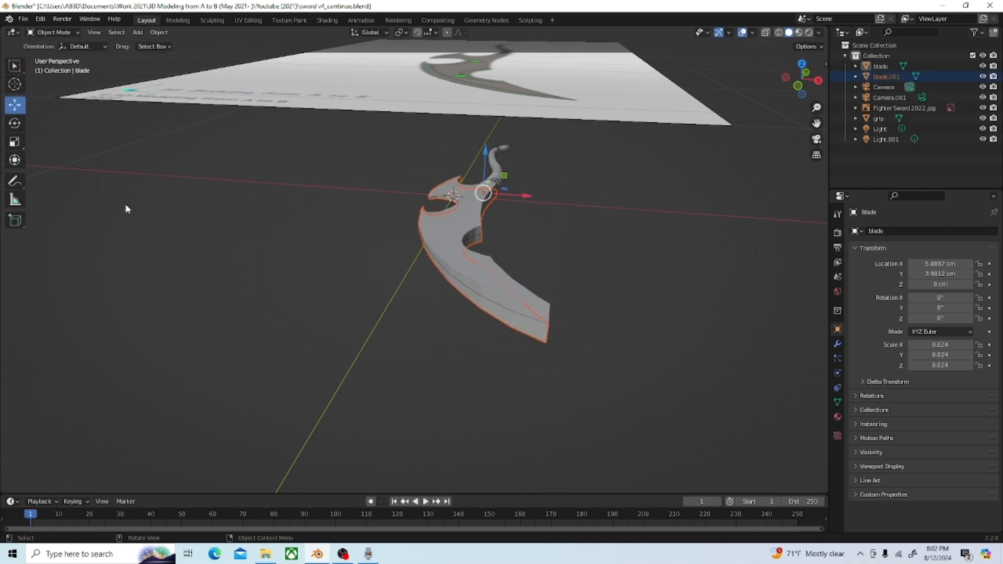
pyautogui.click(538, 336)
pyautogui.moveTo(540, 385); pyautogui.dragTo(542, 345, button='middle')
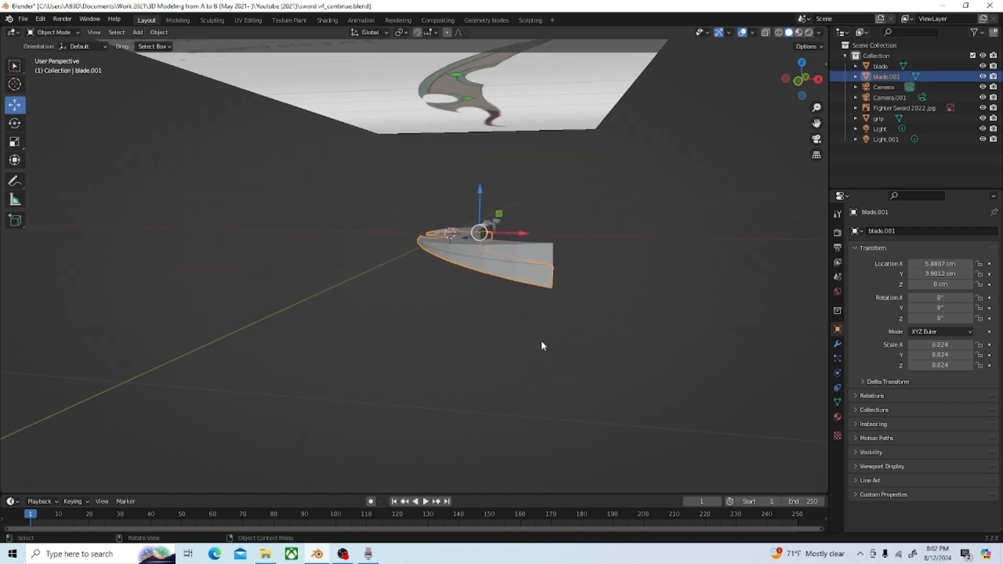
# Delete the separated lower half of the blade and select the remaining upper half
pyautogui.press('Delete')
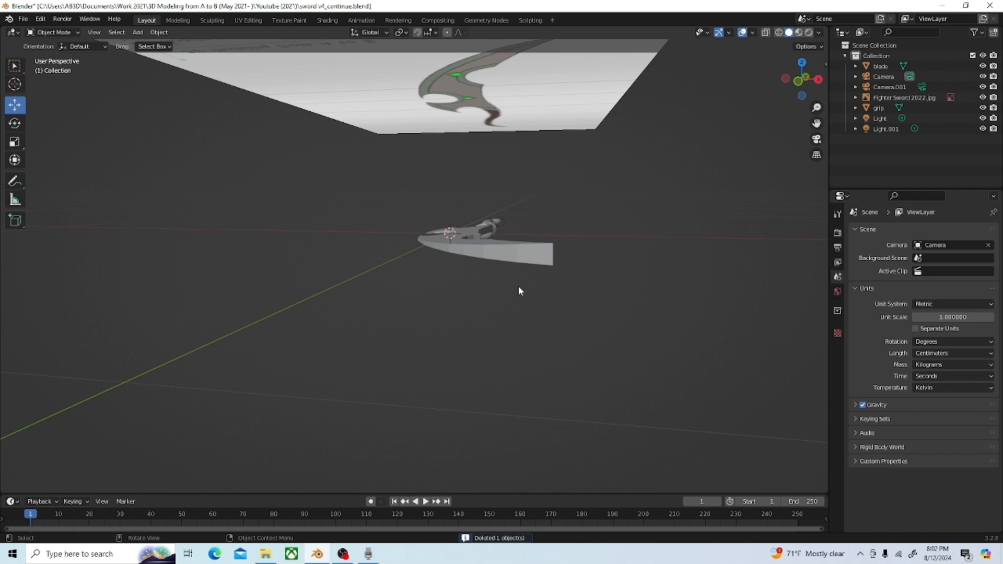
pyautogui.press('KP_1')
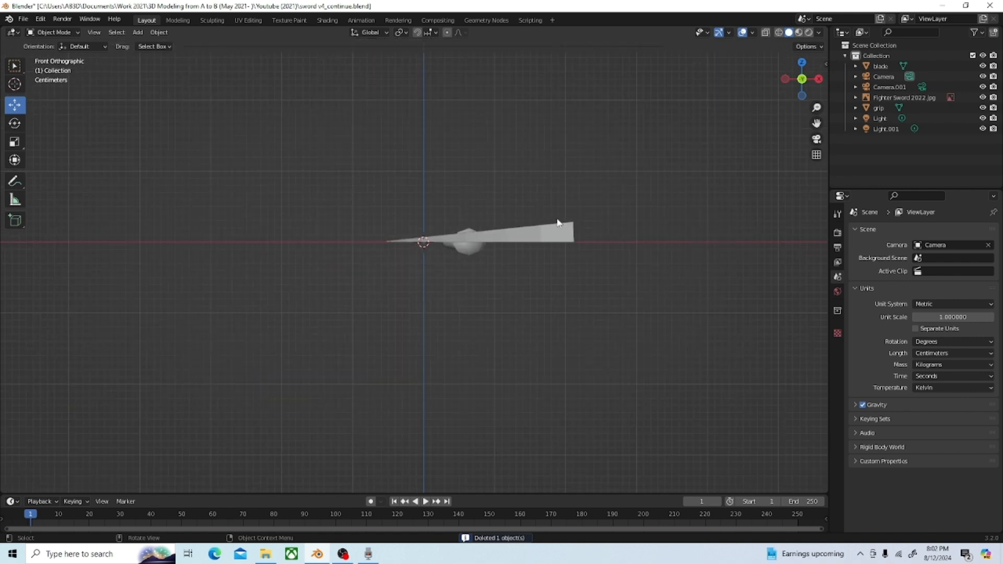
pyautogui.click(557, 230)
pyautogui.scroll(2, 502, 245)
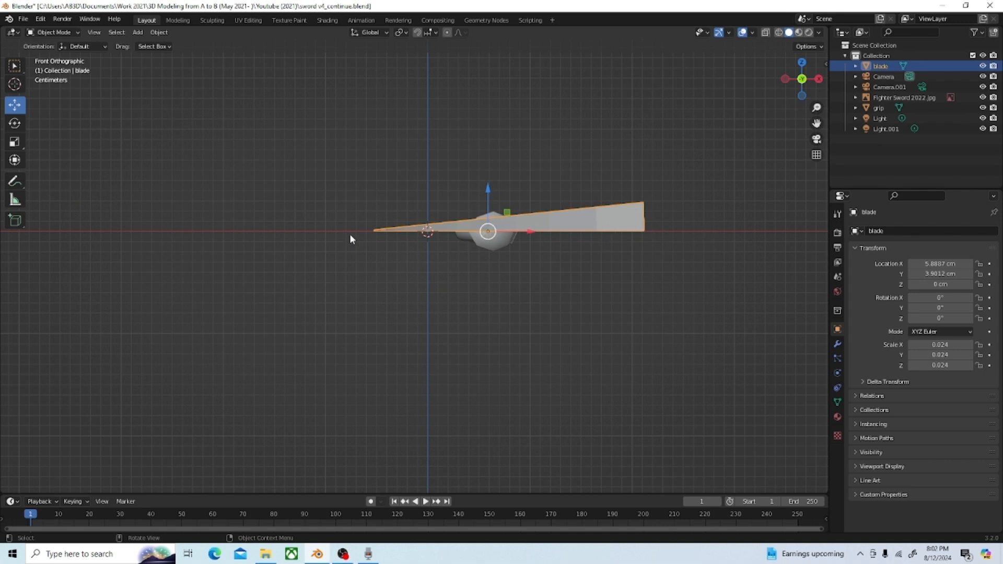
pyautogui.moveTo(350, 237); pyautogui.dragTo(541, 253, button='middle')
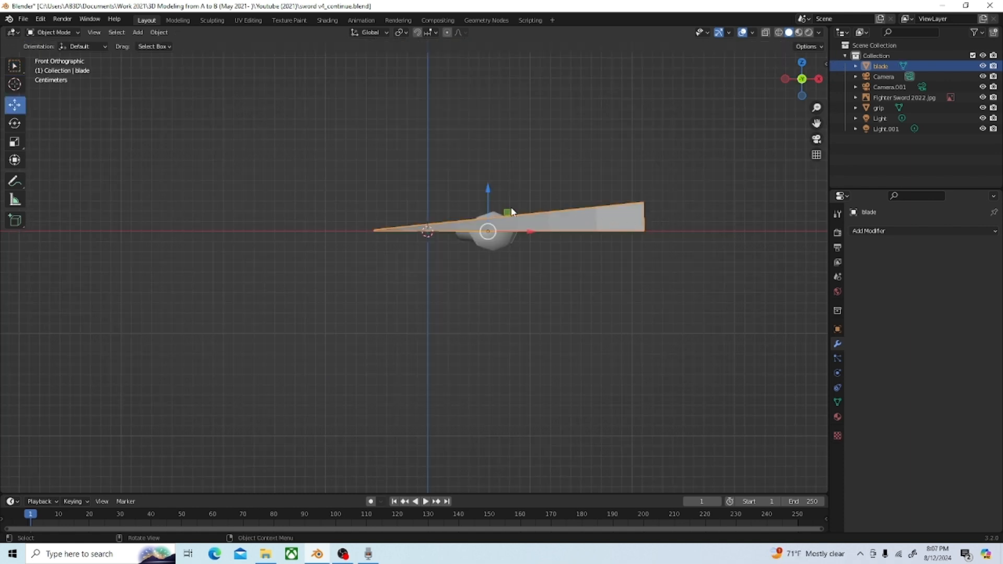
# Enter Edit Mode and add a Mirror modifier to the blade, mirroring on the Z axis only
pyautogui.press('Tab')
pyautogui.click(900, 230)
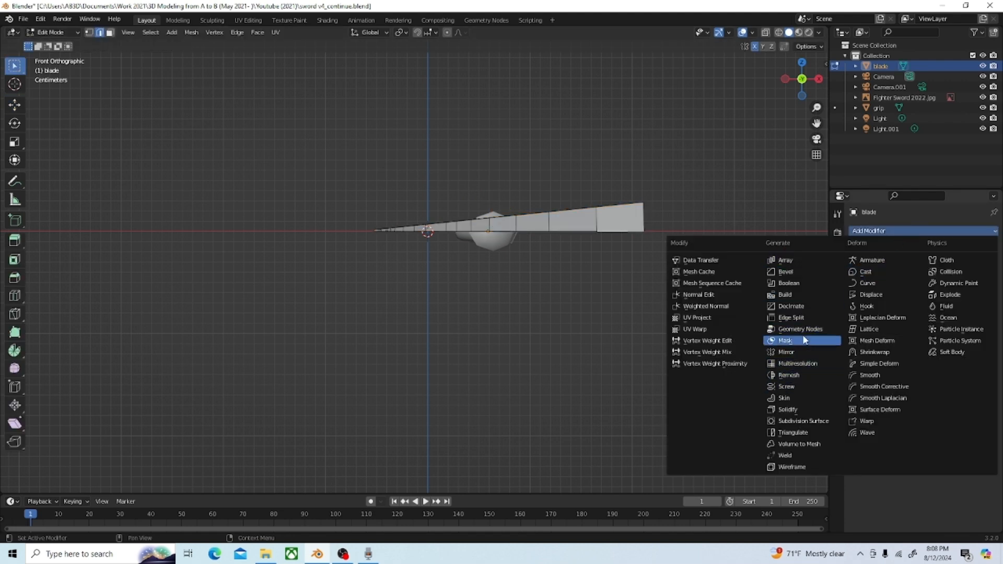
pyautogui.click(800, 353)
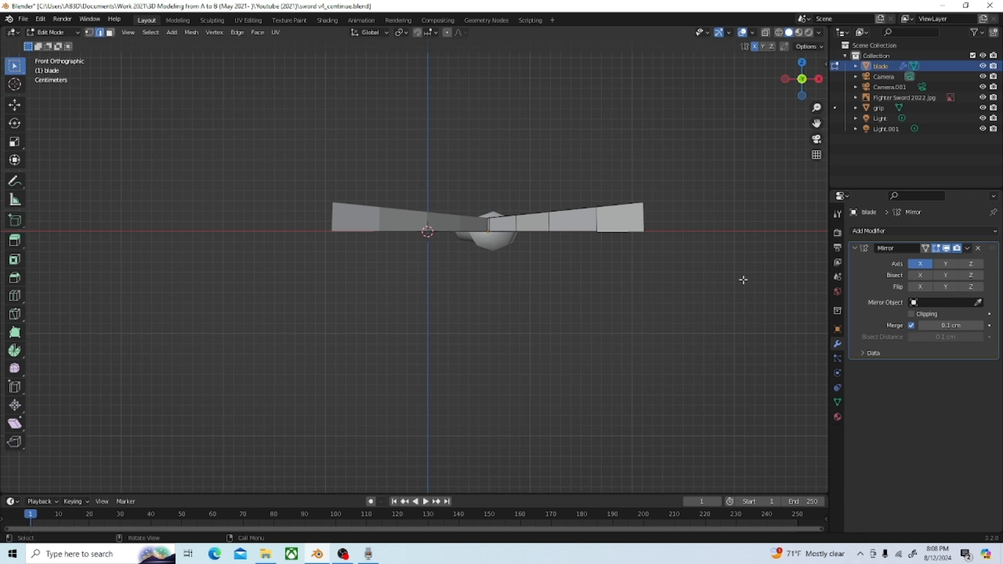
pyautogui.click(922, 264)
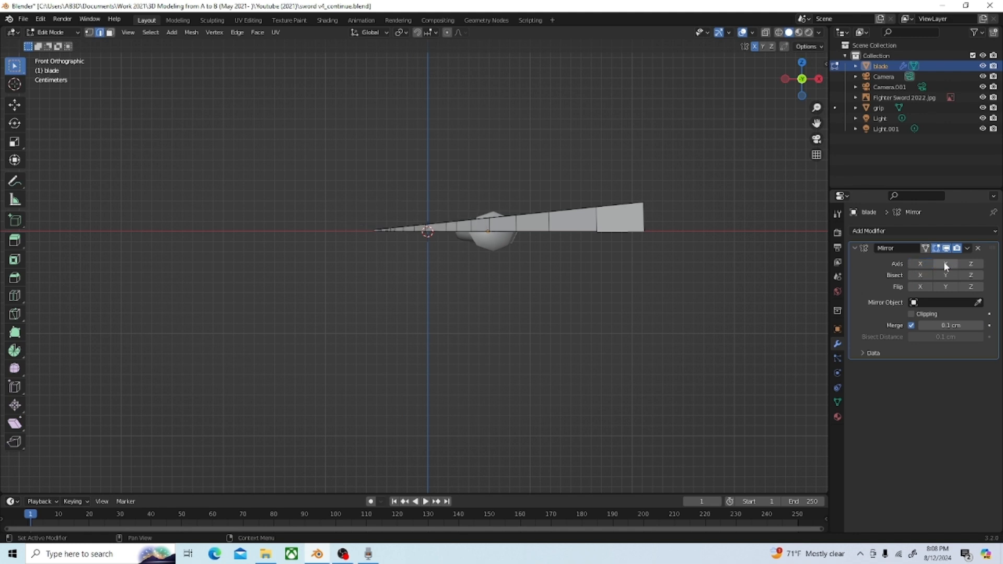
pyautogui.click(949, 262)
pyautogui.click(972, 265)
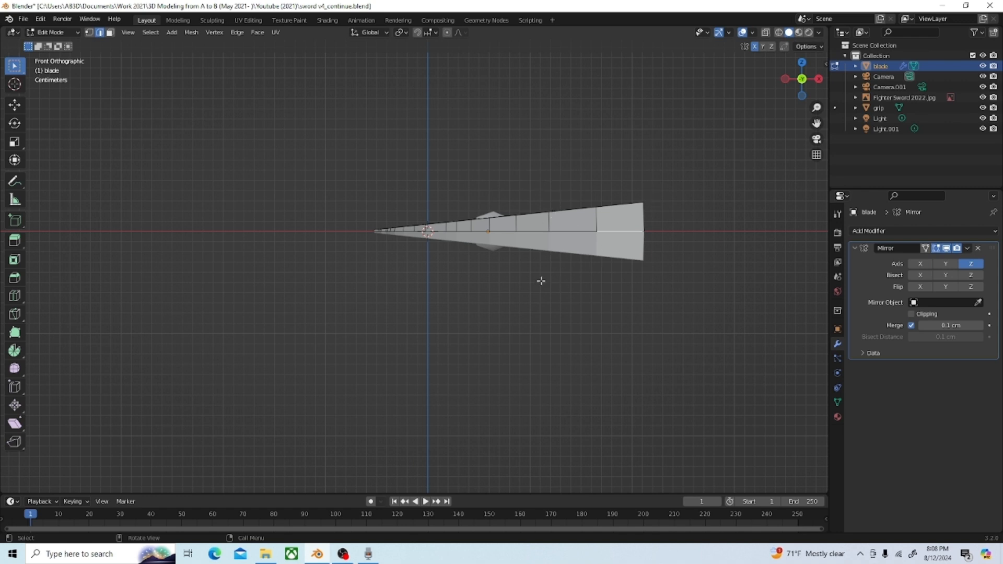
# Try moving the blade's tip with the Move tool to test the mirroring, and undo the move
pyautogui.scroll(2, 610, 244)
pyautogui.moveTo(636, 187); pyautogui.dragTo(557, 233, button='middle')
pyautogui.scroll(-3, 604, 224)
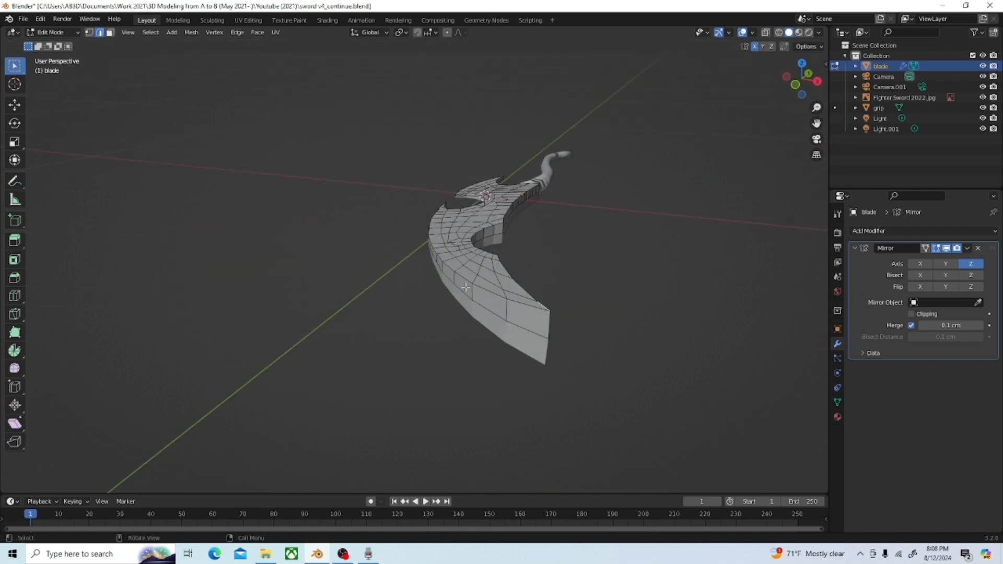
pyautogui.click(14, 105)
pyautogui.moveTo(547, 272)
pyautogui.mouseDown()
pyautogui.moveTo(546, 198)
pyautogui.moveTo(544, 277)
pyautogui.moveTo(547, 238)
pyautogui.moveTo(553, 261)
pyautogui.mouseUp()
pyautogui.hotkey('ctrl', 'z')
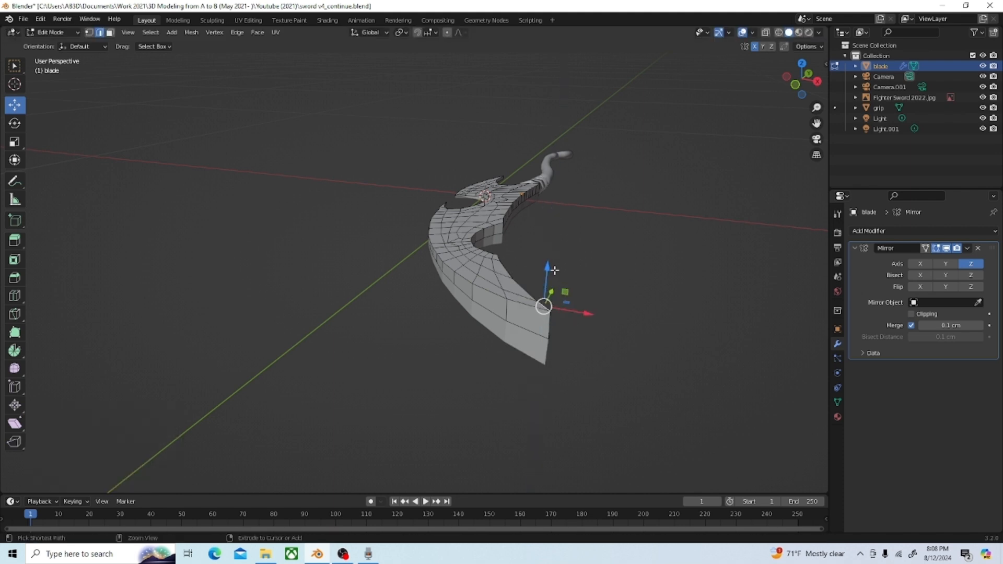
pyautogui.scroll(4, 575, 322)
pyautogui.moveTo(588, 320); pyautogui.dragTo(564, 294, button='middle')
pyautogui.scroll(-3, 547, 314)
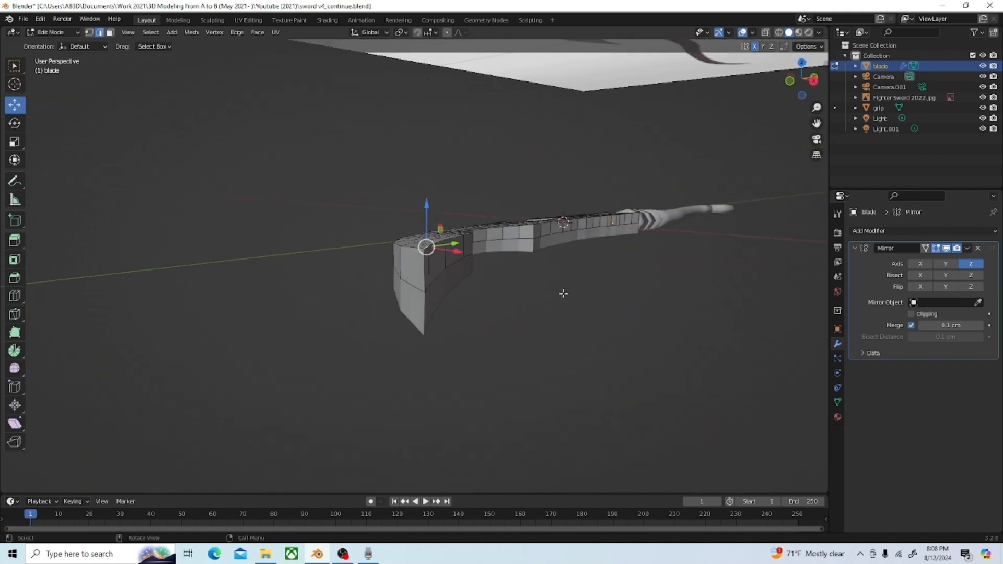
# Show the blade from directly below in wireframe so the reference drawing's border lines show through the mesh
pyautogui.press('KP_7')
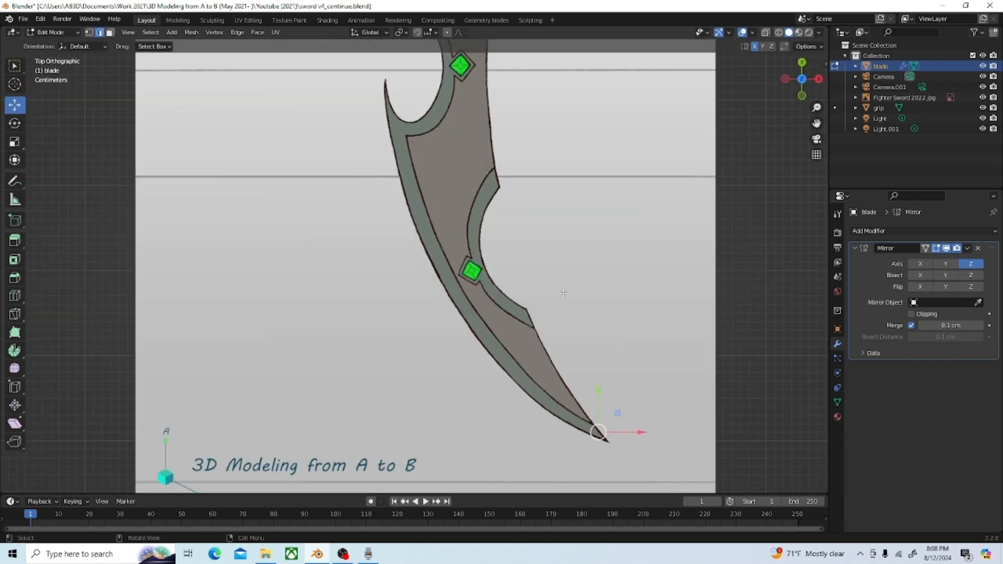
pyautogui.press('ctrl+KP_7')
pyautogui.scroll(-2, 521, 72)
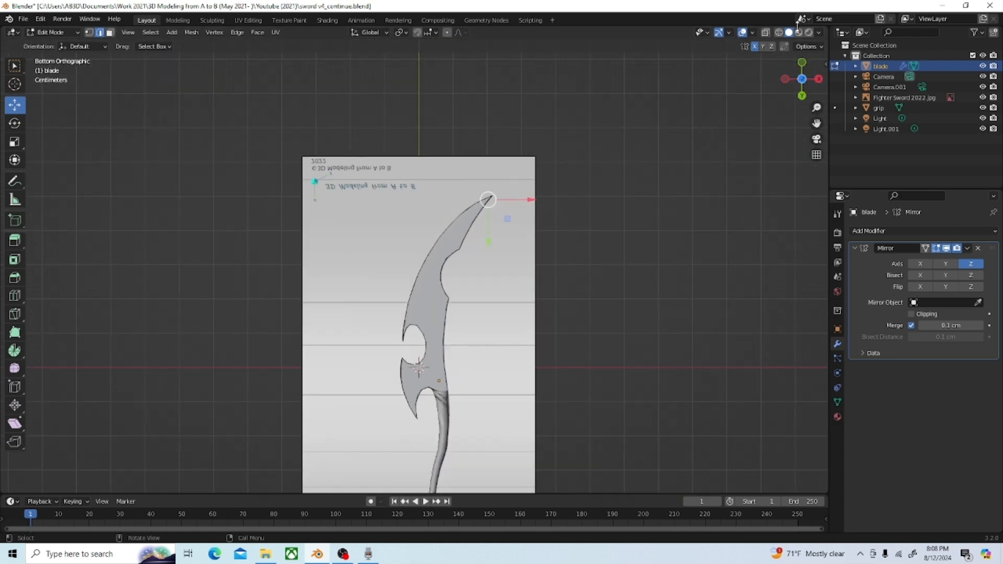
pyautogui.click(780, 33)
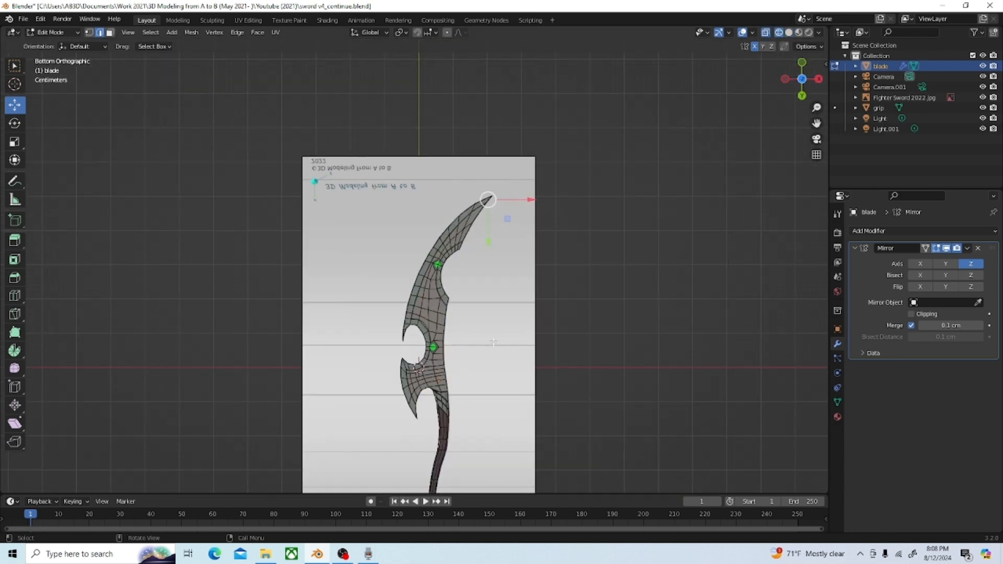
pyautogui.keyDown('shift'); pyautogui.moveTo(544, 360); pyautogui.dragTo(582, 242, button='middle'); pyautogui.keyUp('shift')
pyautogui.scroll(2, 463, 89)
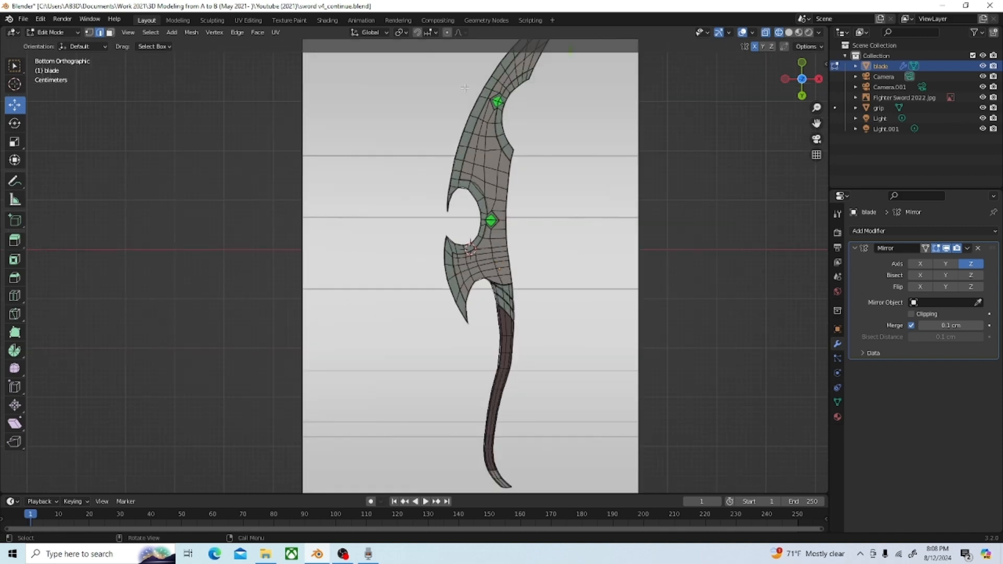
pyautogui.scroll(2, 464, 88)
pyautogui.keyDown('shift'); pyautogui.moveTo(463, 89); pyautogui.dragTo(389, 324, button='middle'); pyautogui.keyUp('shift')
pyautogui.scroll(2, 479, 248)
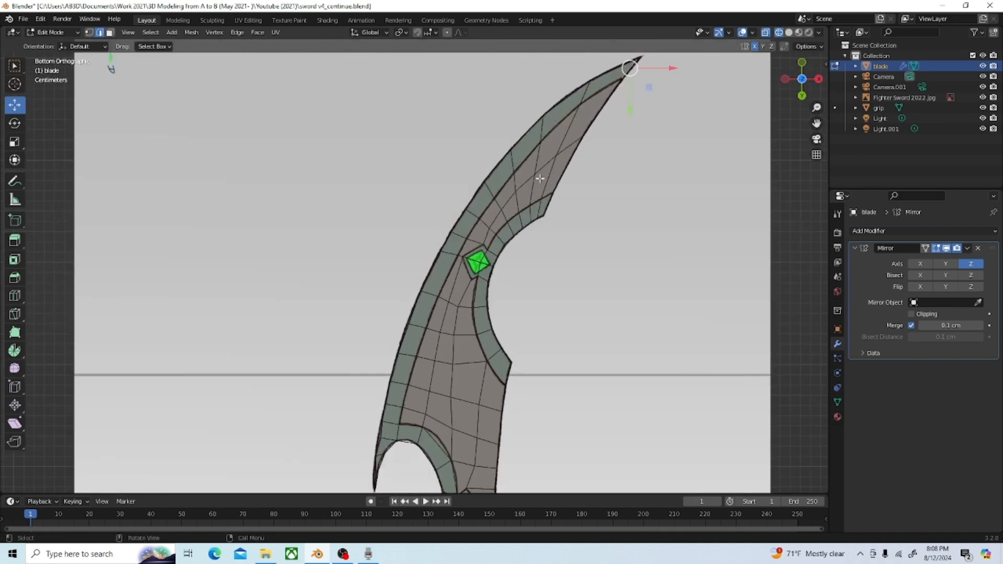
pyautogui.scroll(-1, 595, 105)
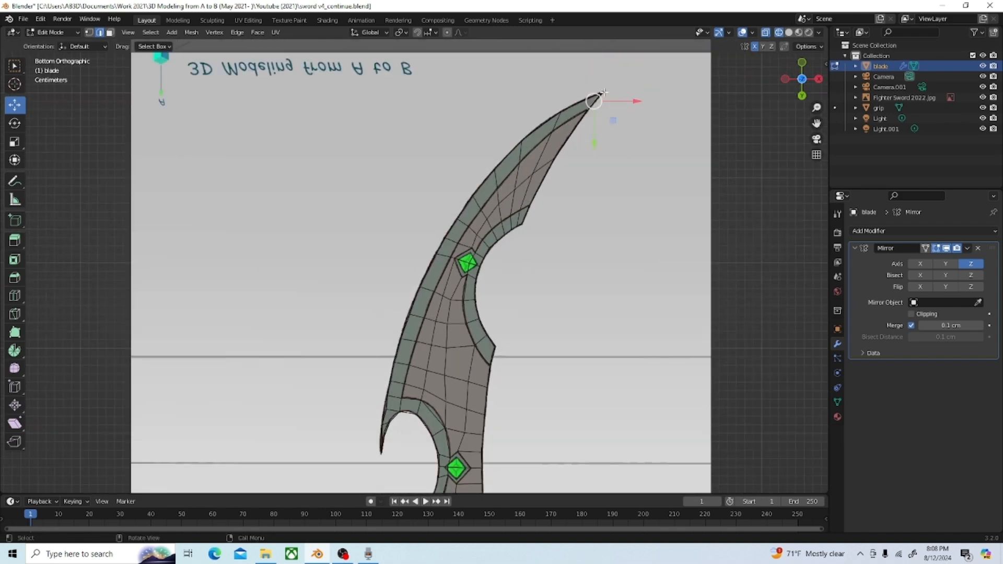
# Clear the selection and select the inner border edges along the upper blade's outer curve, the round cutout and the notch
pyautogui.hotkey('alt', 'a')
pyautogui.keyDown('alt'); pyautogui.click(568, 122); pyautogui.keyUp('alt')
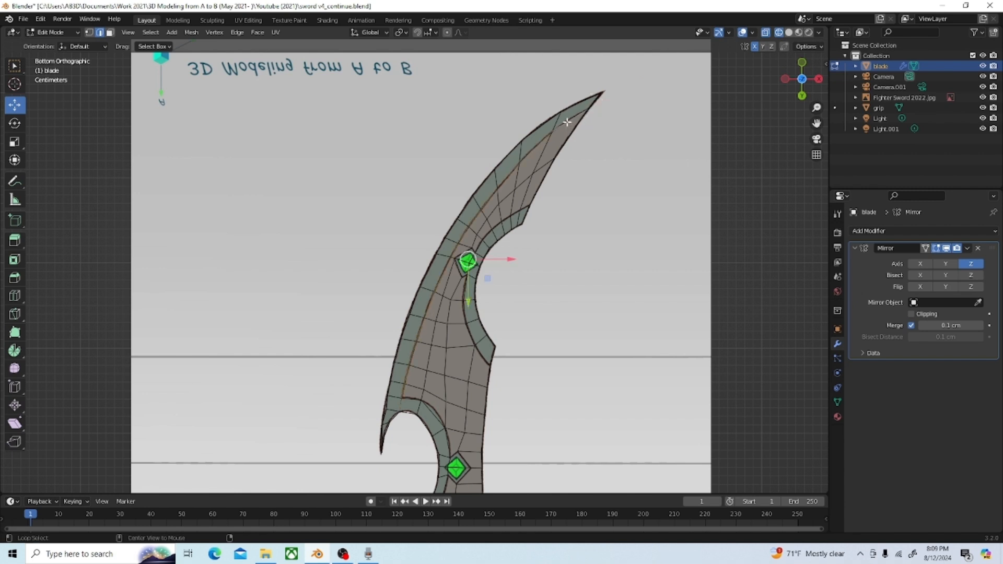
pyautogui.keyDown('ctrl'); pyautogui.moveTo(415, 439); pyautogui.dragTo(386, 405); pyautogui.keyUp('ctrl')
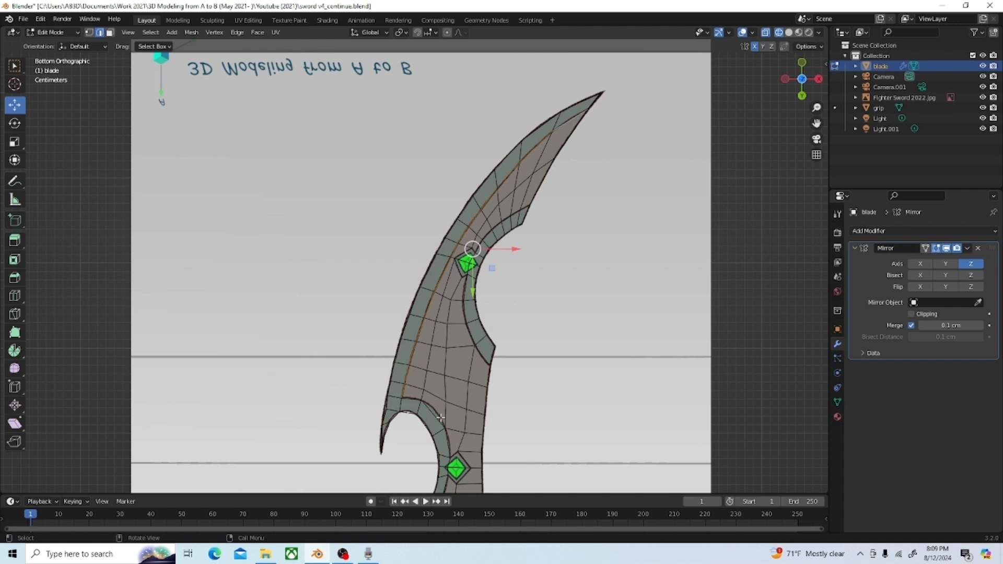
pyautogui.keyDown('alt'); pyautogui.keyDown('shift'); pyautogui.click(438, 418); pyautogui.keyUp('shift'); pyautogui.keyUp('alt')
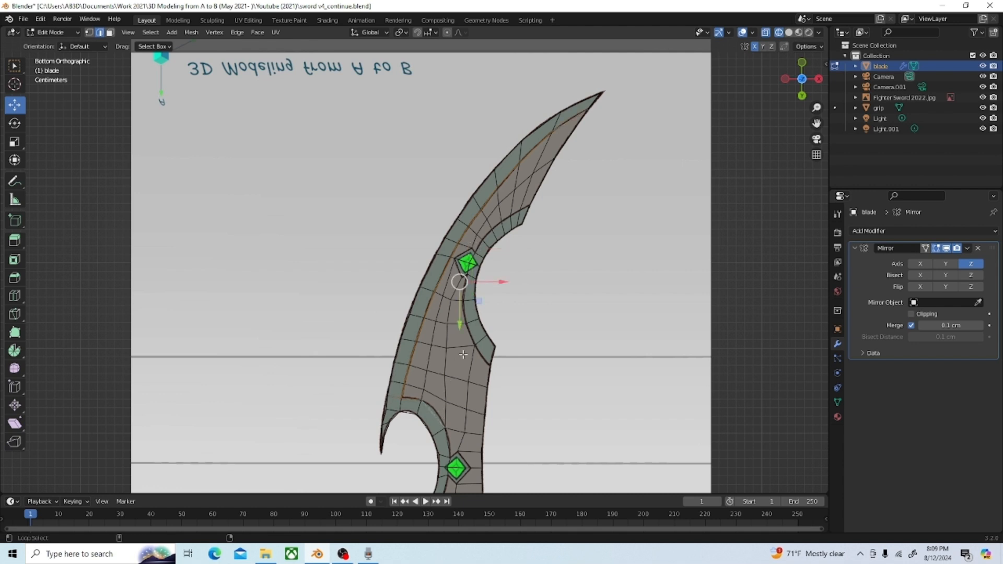
pyautogui.keyDown('alt'); pyautogui.keyDown('shift'); pyautogui.click(474, 337); pyautogui.keyUp('shift'); pyautogui.keyUp('alt')
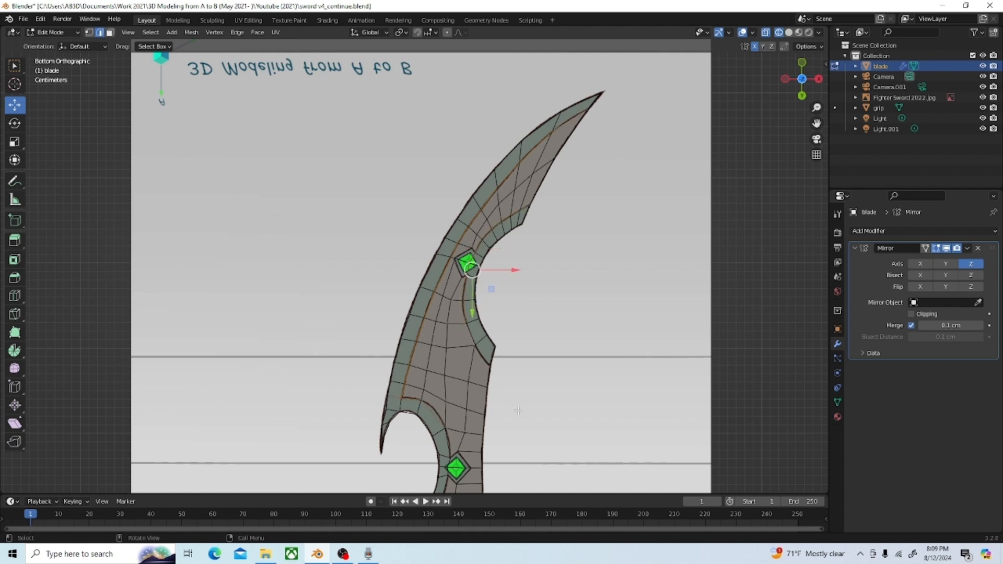
pyautogui.keyDown('shift'); pyautogui.moveTo(518, 412); pyautogui.dragTo(510, 161, button='middle'); pyautogui.keyUp('shift')
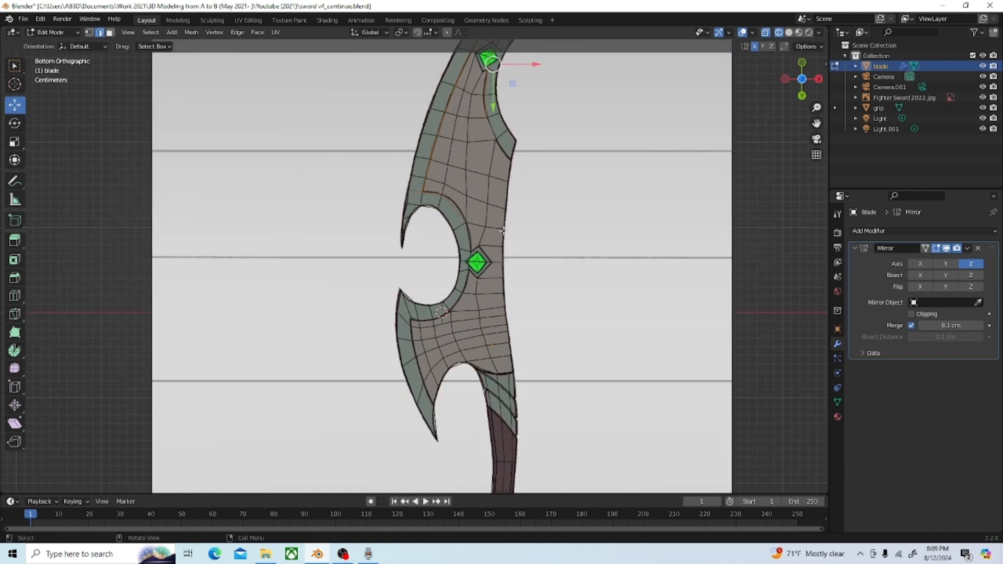
pyautogui.keyDown('alt'); pyautogui.keyDown('shift'); pyautogui.click(506, 153); pyautogui.keyUp('shift'); pyautogui.keyUp('alt')
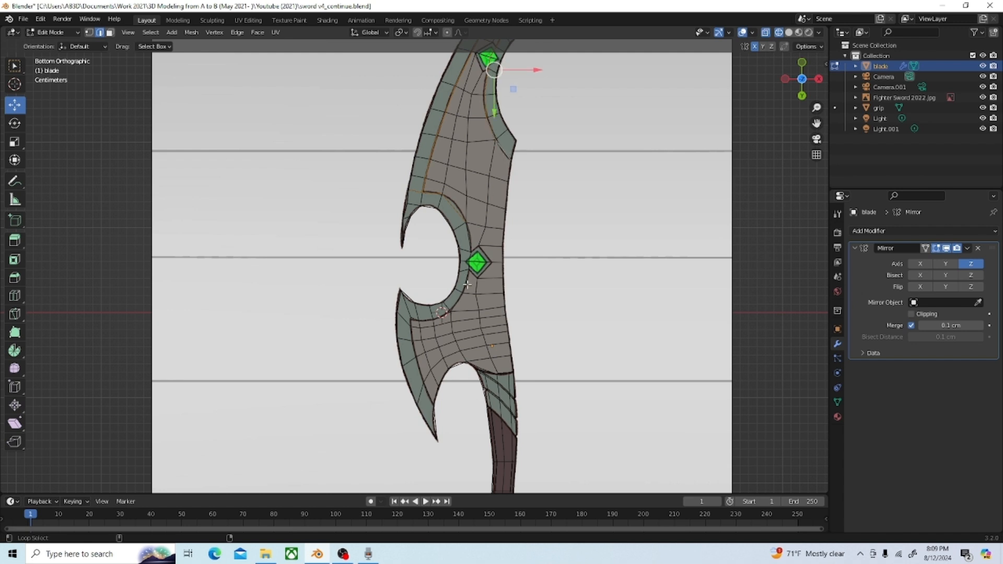
# Add the edges around the middle green gem and the lower hook's inner border to the selection
pyautogui.scroll(5, 468, 282)
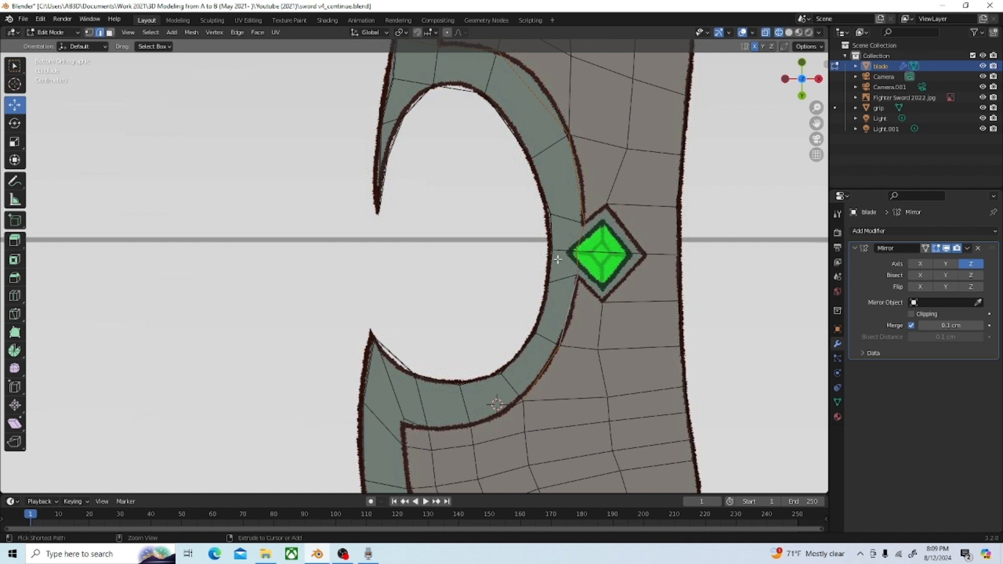
pyautogui.scroll(-2, 487, 181)
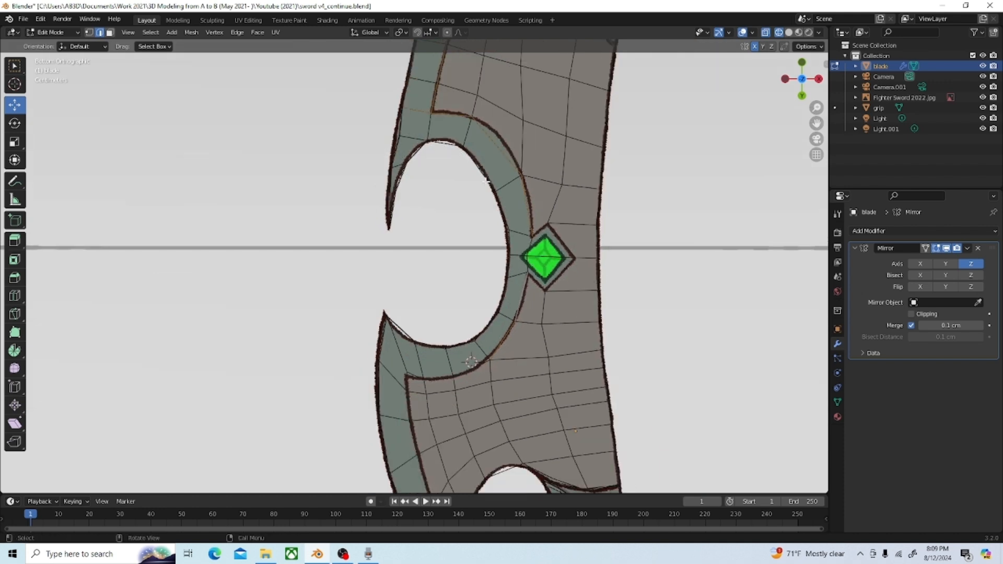
pyautogui.keyDown('shift'); pyautogui.click(561, 238); pyautogui.keyUp('shift')
pyautogui.keyDown('shift'); pyautogui.click(563, 277); pyautogui.keyUp('shift')
pyautogui.keyDown('shift'); pyautogui.click(539, 287); pyautogui.keyUp('shift')
pyautogui.keyDown('alt'); pyautogui.keyDown('shift'); pyautogui.click(460, 376); pyautogui.keyUp('shift'); pyautogui.keyUp('alt')
pyautogui.keyDown('alt'); pyautogui.keyDown('shift'); pyautogui.click(411, 405); pyautogui.keyUp('shift'); pyautogui.keyUp('alt')
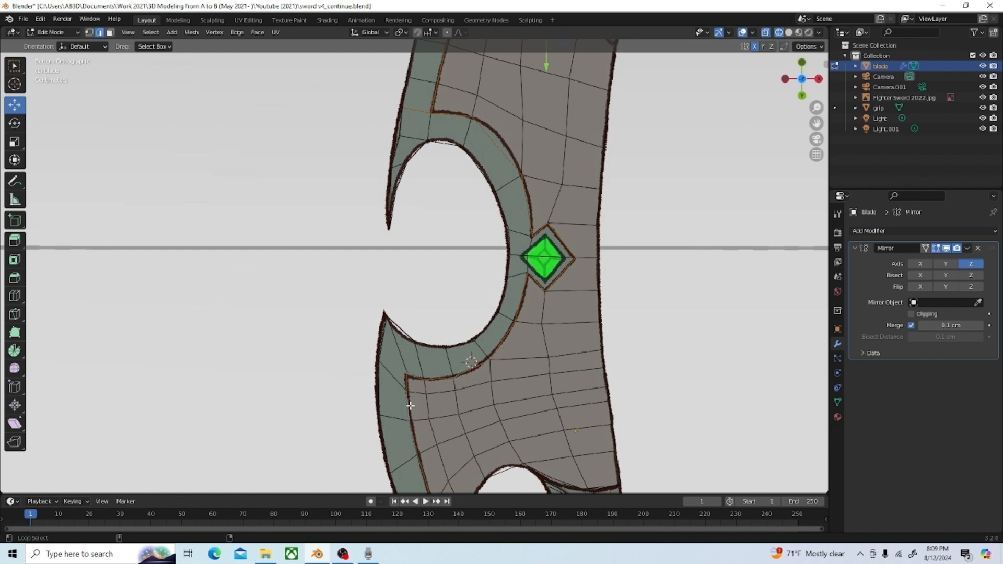
pyautogui.scroll(-4, 403, 293)
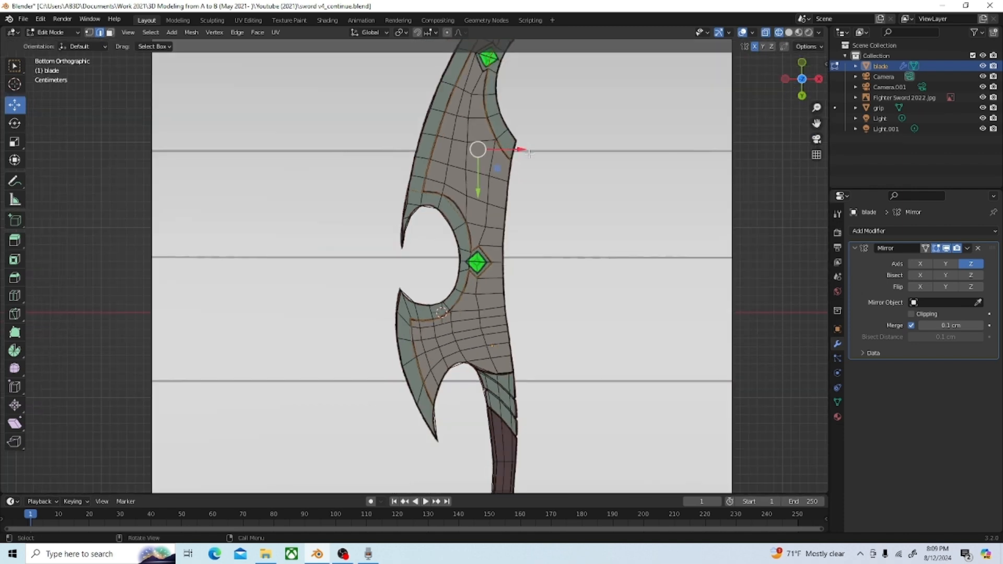
# Add the edges around the upper green gem to the selection and return the blade to solid shading
pyautogui.keyDown('shift'); pyautogui.moveTo(529, 154); pyautogui.dragTo(511, 388, button='middle'); pyautogui.keyUp('shift')
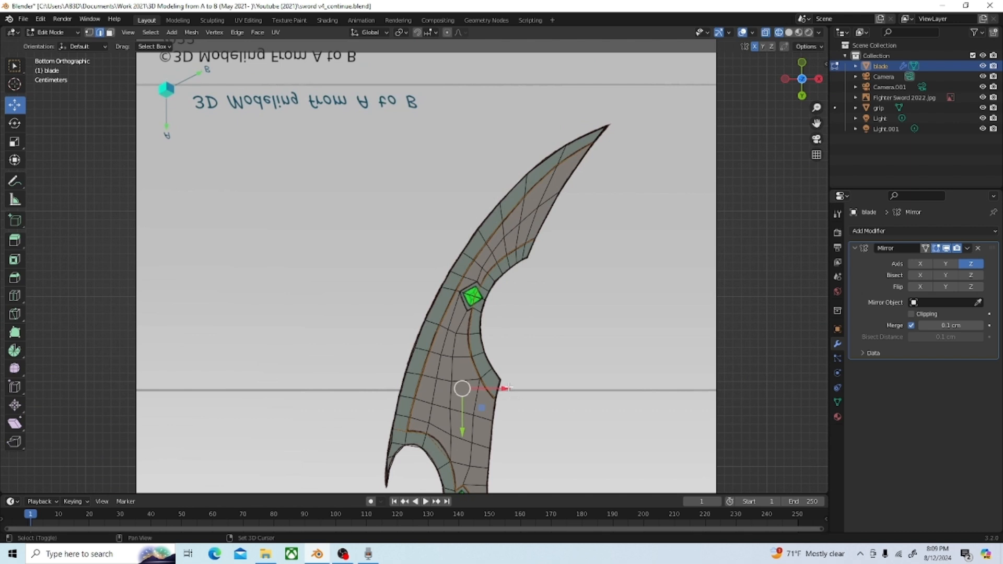
pyautogui.scroll(4, 515, 328)
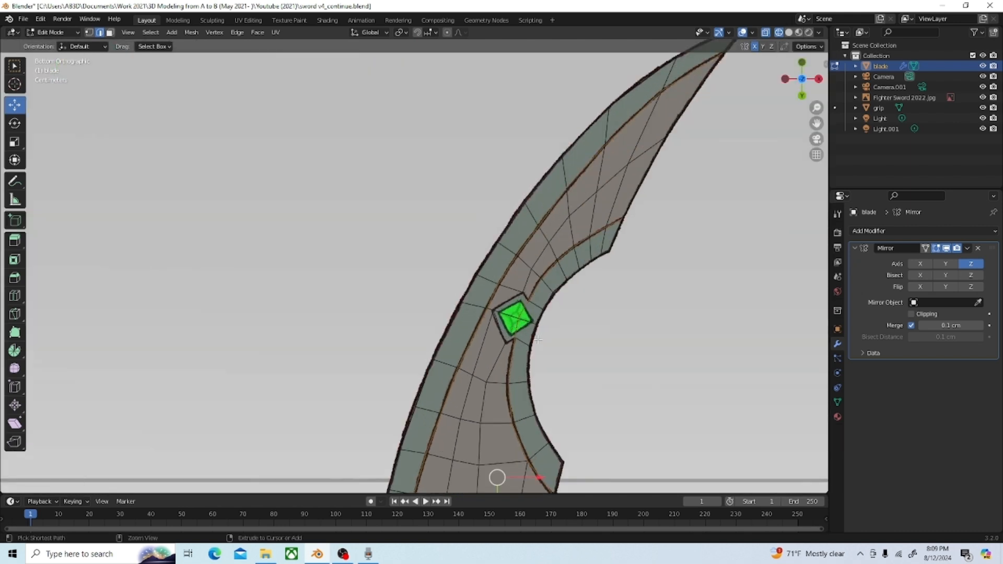
pyautogui.keyDown('shift'); pyautogui.click(527, 296); pyautogui.keyUp('shift')
pyautogui.keyDown('shift'); pyautogui.click(512, 297); pyautogui.keyUp('shift')
pyautogui.keyDown('shift'); pyautogui.click(496, 324); pyautogui.keyUp('shift')
pyautogui.moveTo(509, 343); pyautogui.dragTo(548, 353, button='middle')
pyautogui.scroll(3, 570, 283)
pyautogui.moveTo(638, 259); pyautogui.dragTo(523, 244, button='middle')
pyautogui.scroll(3, 444, 248)
pyautogui.moveTo(444, 249); pyautogui.dragTo(491, 266, button='middle')
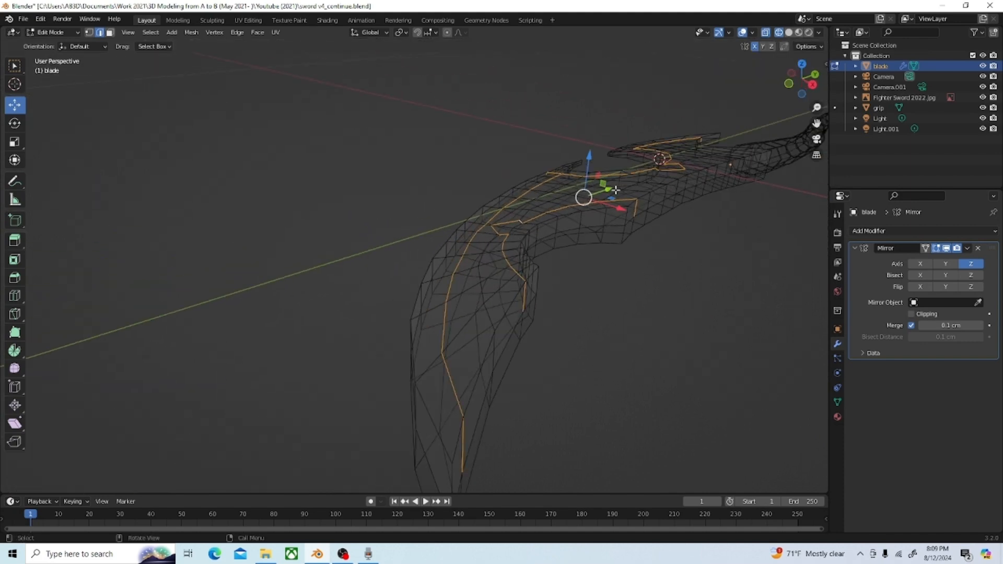
pyautogui.click(789, 32)
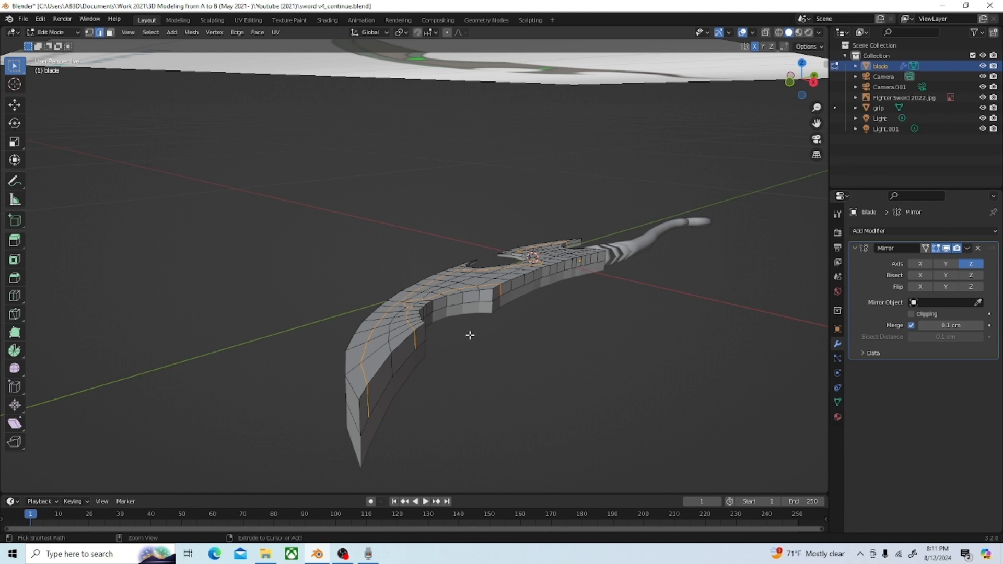
# Bevel the selected border edges with a width of 1.7 cm and one segment
pyautogui.hotkey('ctrl', 'b')
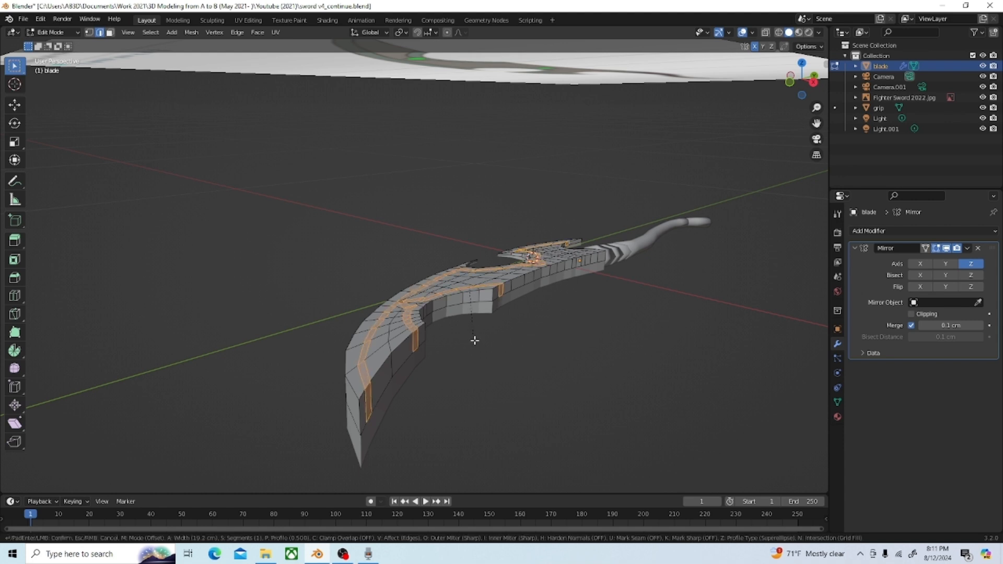
pyautogui.click(467, 308)
pyautogui.scroll(5, 412, 332)
pyautogui.moveTo(405, 358)
pyautogui.mouseDown(button='middle')
pyautogui.moveTo(386, 367)
pyautogui.moveTo(390, 341)
pyautogui.moveTo(419, 323)
pyautogui.moveTo(413, 341)
pyautogui.mouseUp(button='middle')
pyautogui.scroll(-3, 419, 323)
# Extrude the narrow beveled border faces of the blade in place, with no offset
pyautogui.press('g')
pyautogui.press('z')
pyautogui.press('z')
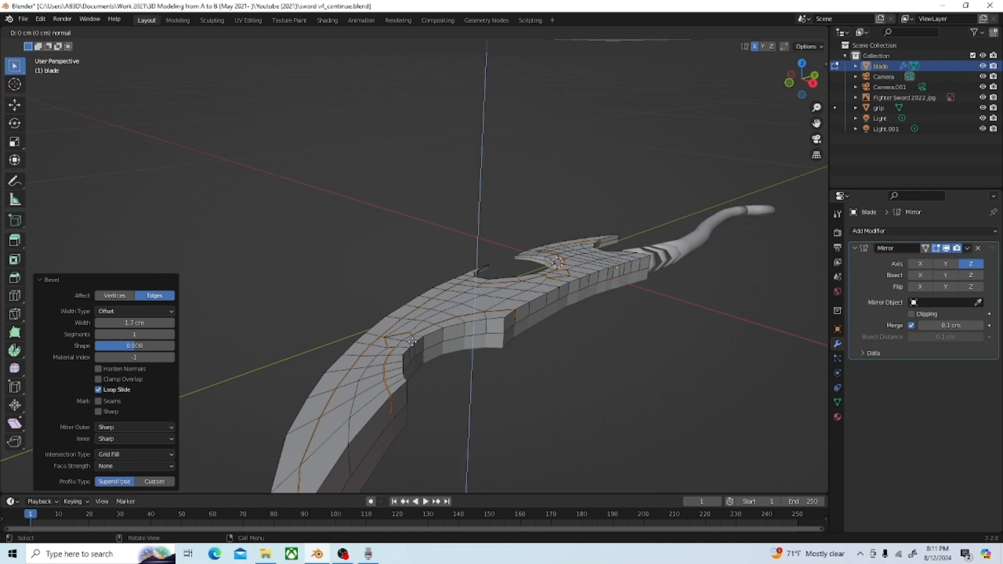
pyautogui.rightClick(412, 342)
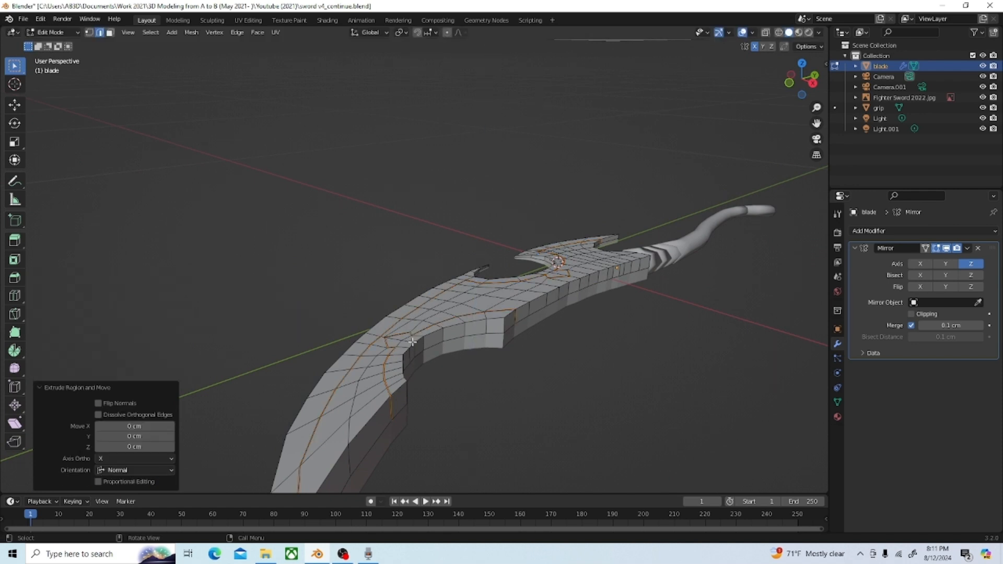
# Sink the extruded border faces into the blade with Shrink/Fatten to form the recessed grooves
pyautogui.click(15, 405)
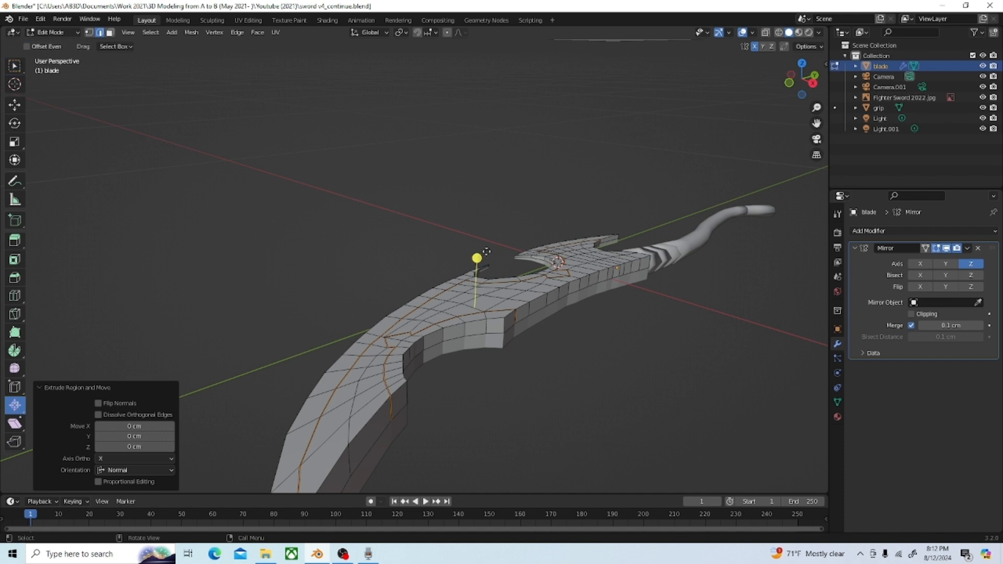
pyautogui.scroll(1, 472, 273)
pyautogui.moveTo(495, 272); pyautogui.dragTo(486, 306)
pyautogui.scroll(-3, 486, 306)
pyautogui.moveTo(483, 341); pyautogui.dragTo(536, 364, button='middle')
pyautogui.scroll(-4, 544, 358)
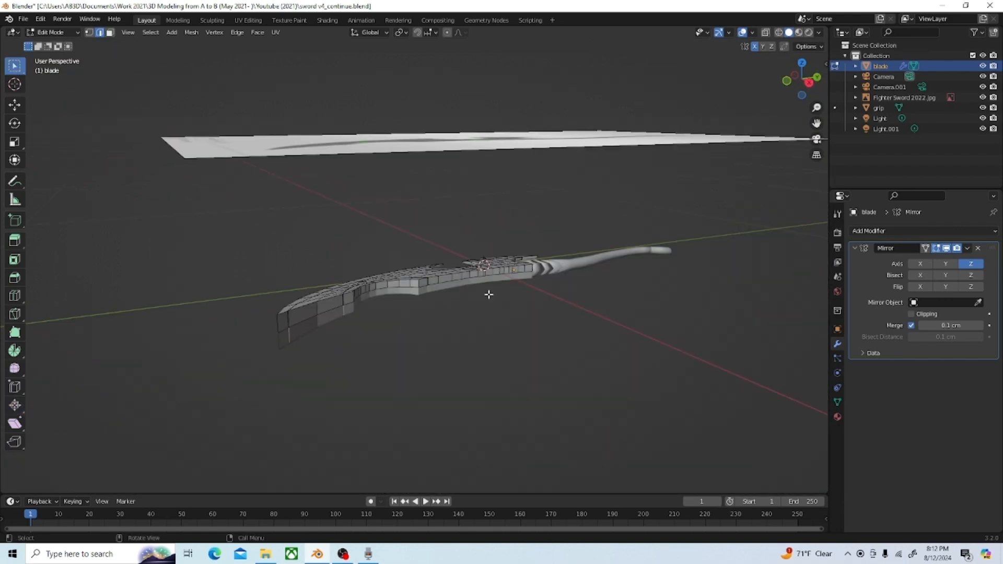
# Return to Object Mode, apply Shade Flat to the grip object and clear the selection
pyautogui.press('Tab')
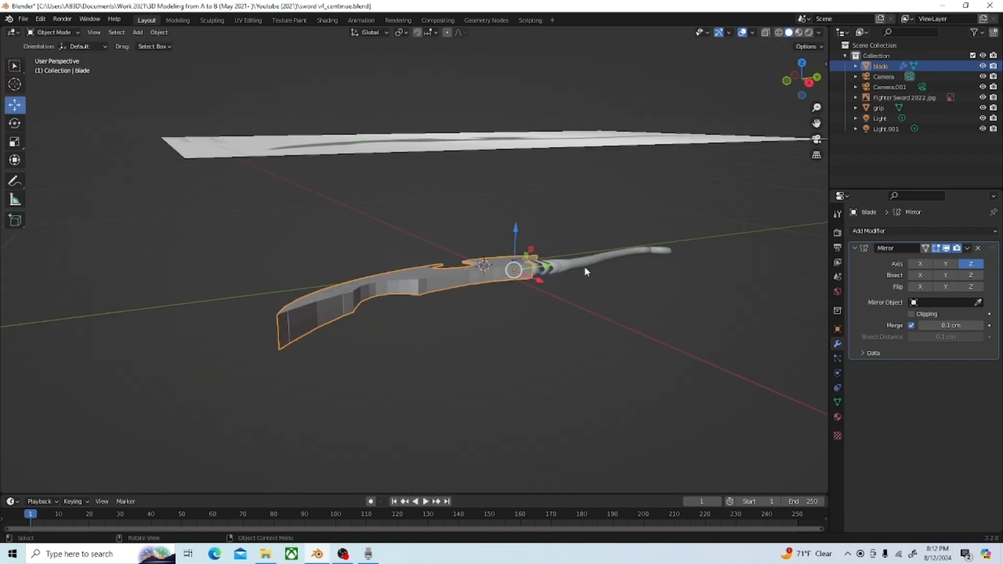
pyautogui.click(585, 264)
pyautogui.scroll(2, 601, 304)
pyautogui.scroll(3, 607, 320)
pyautogui.moveTo(607, 319); pyautogui.dragTo(538, 288, button='middle')
pyautogui.scroll(2, 476, 233)
pyautogui.moveTo(476, 226); pyautogui.dragTo(421, 240, button='middle')
pyautogui.scroll(-4, 422, 240)
pyautogui.moveTo(426, 281); pyautogui.dragTo(478, 227, button='middle')
pyautogui.scroll(-2, 479, 227)
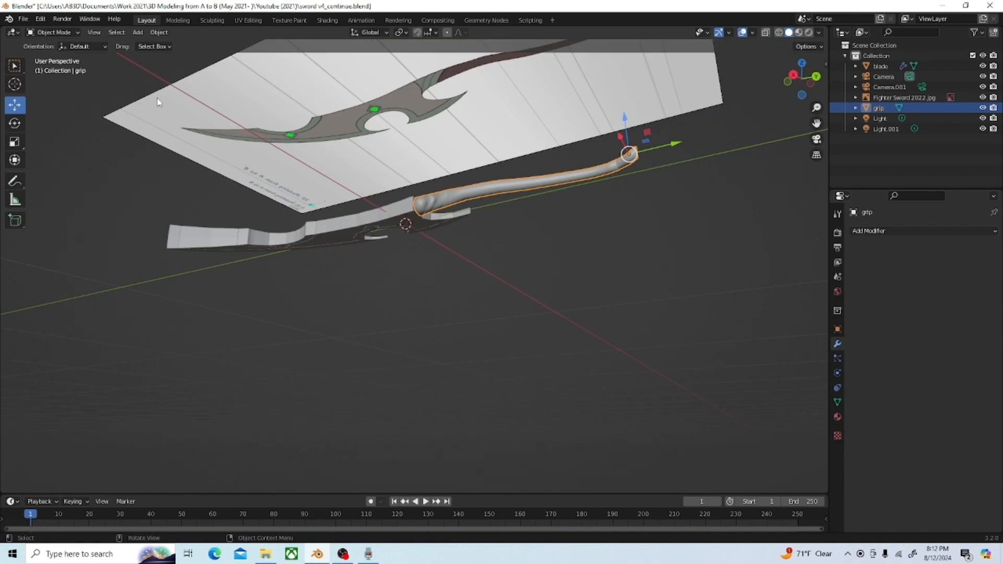
pyautogui.click(157, 33)
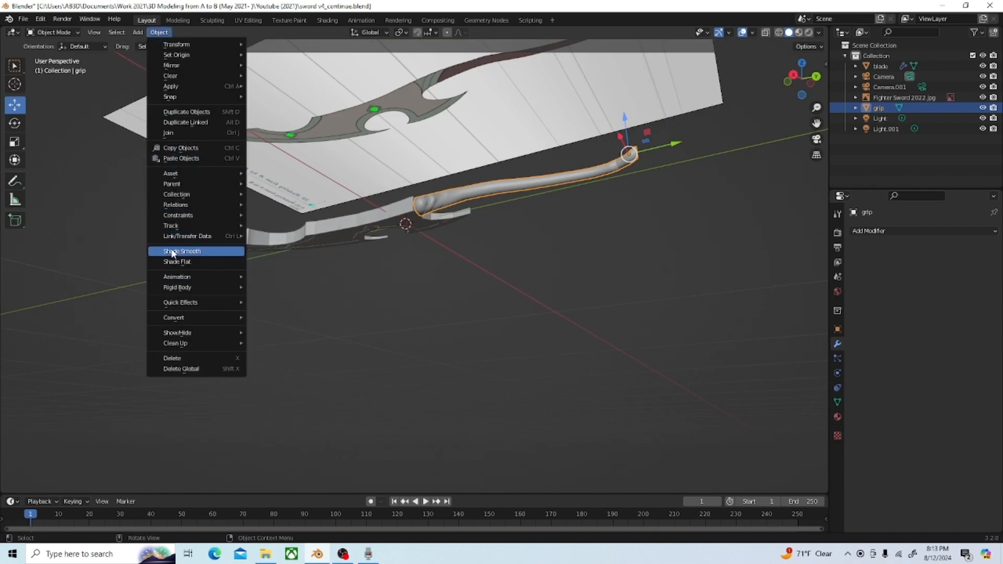
pyautogui.click(212, 263)
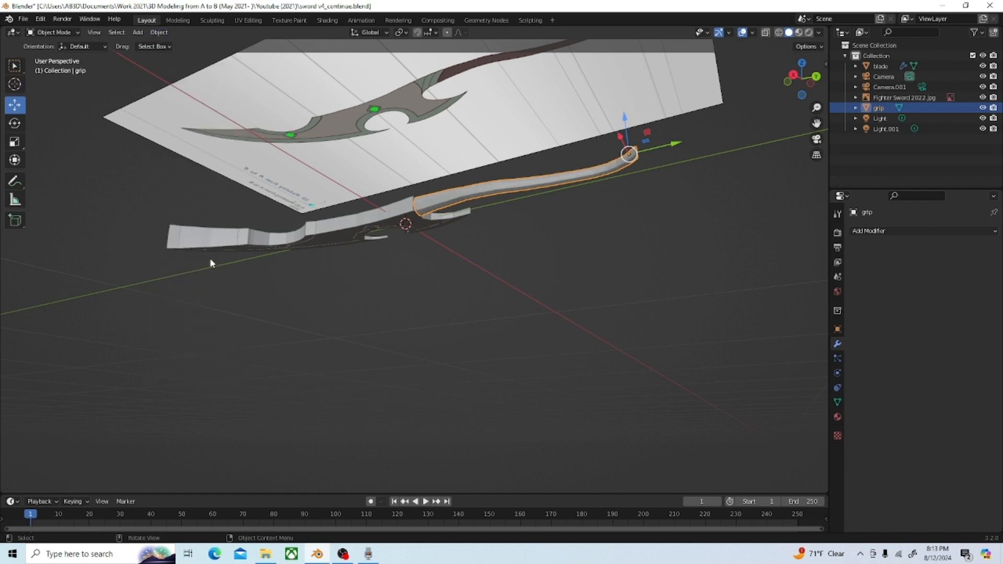
pyautogui.click(392, 259)
pyautogui.scroll(4, 545, 172)
pyautogui.moveTo(544, 171); pyautogui.dragTo(553, 222, button='middle')
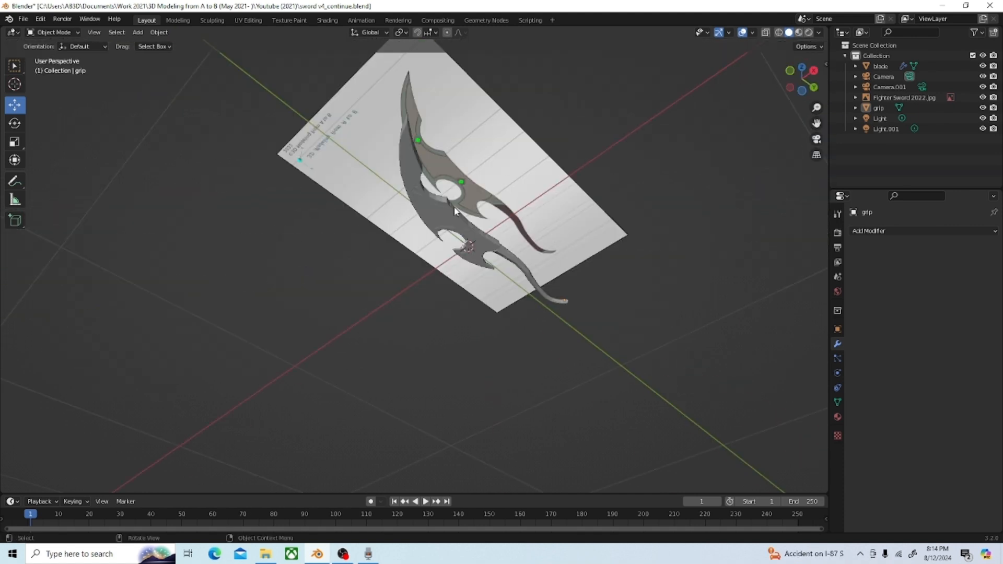